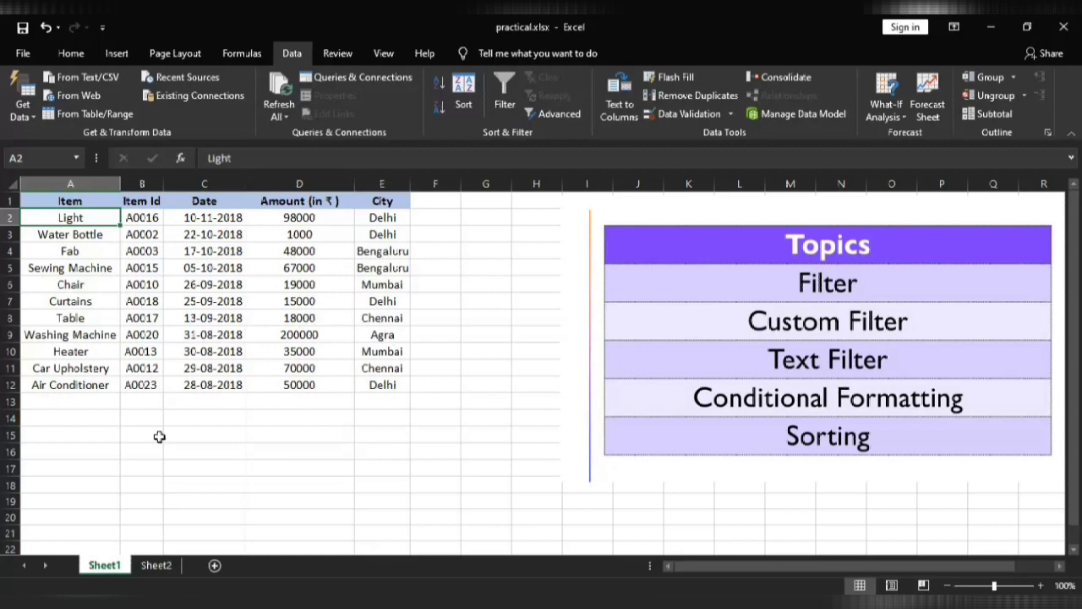
- Turn on filtering for the header row of the item table, starting from cell A1
{"action": "key", "text": "Up"}
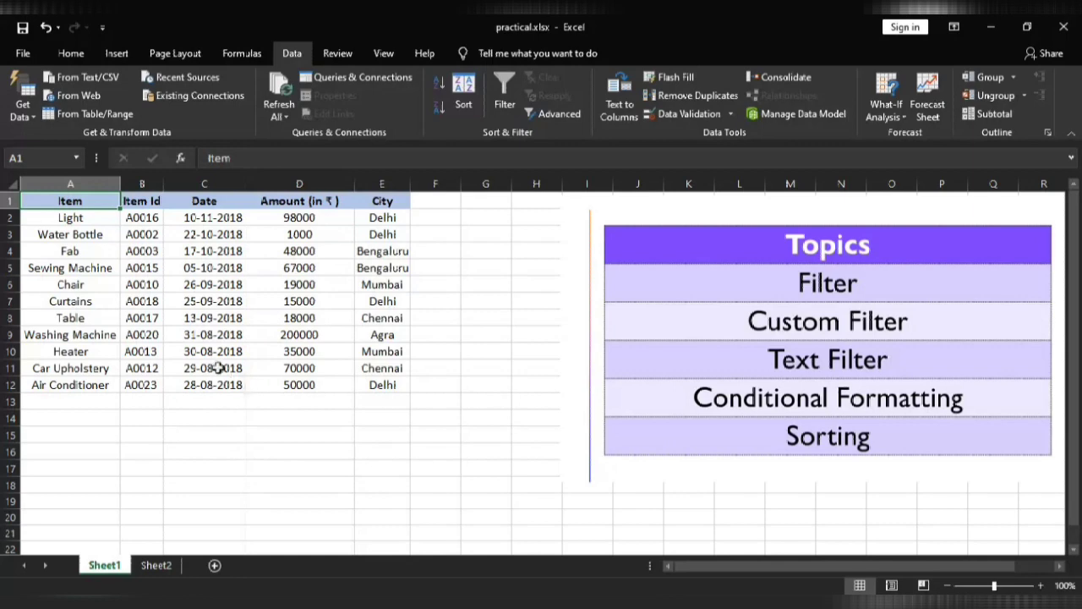
{"action": "left_click", "coordinate": [85, 53]}
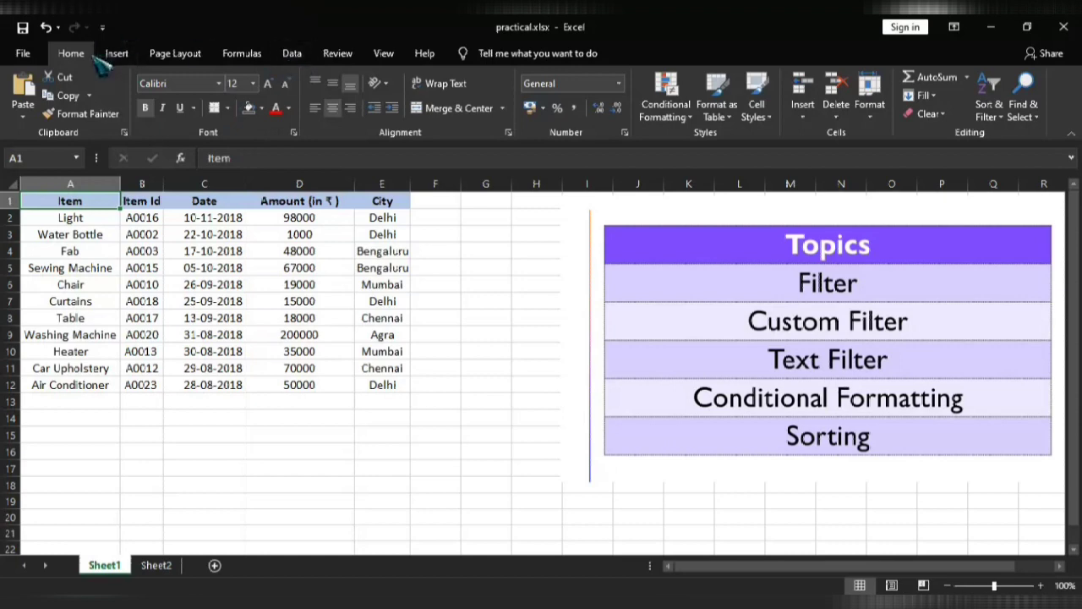
{"action": "left_click", "coordinate": [293, 55]}
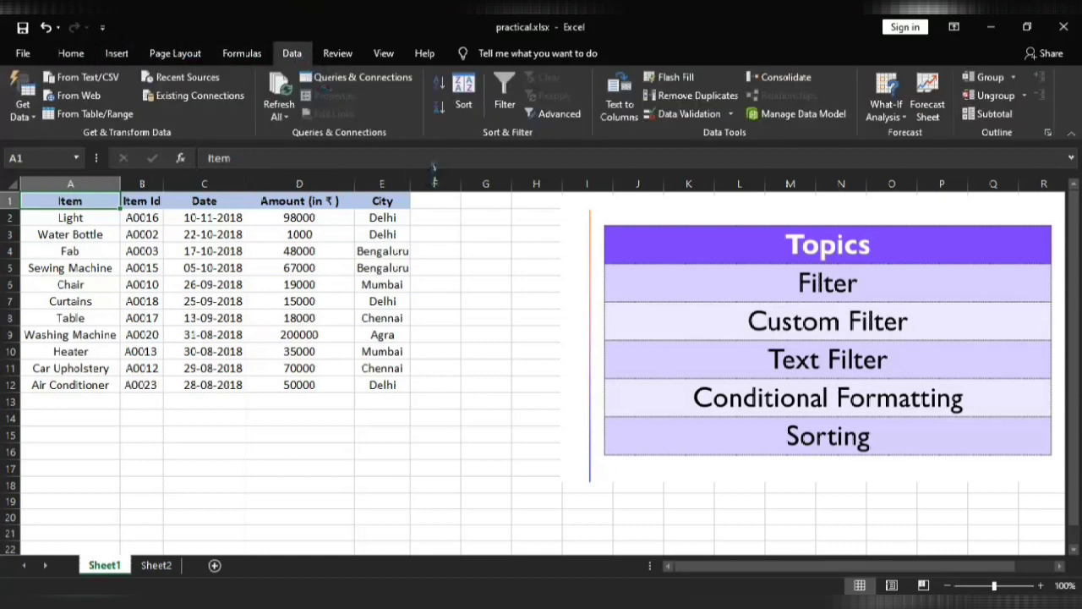
{"action": "left_click", "coordinate": [507, 95]}
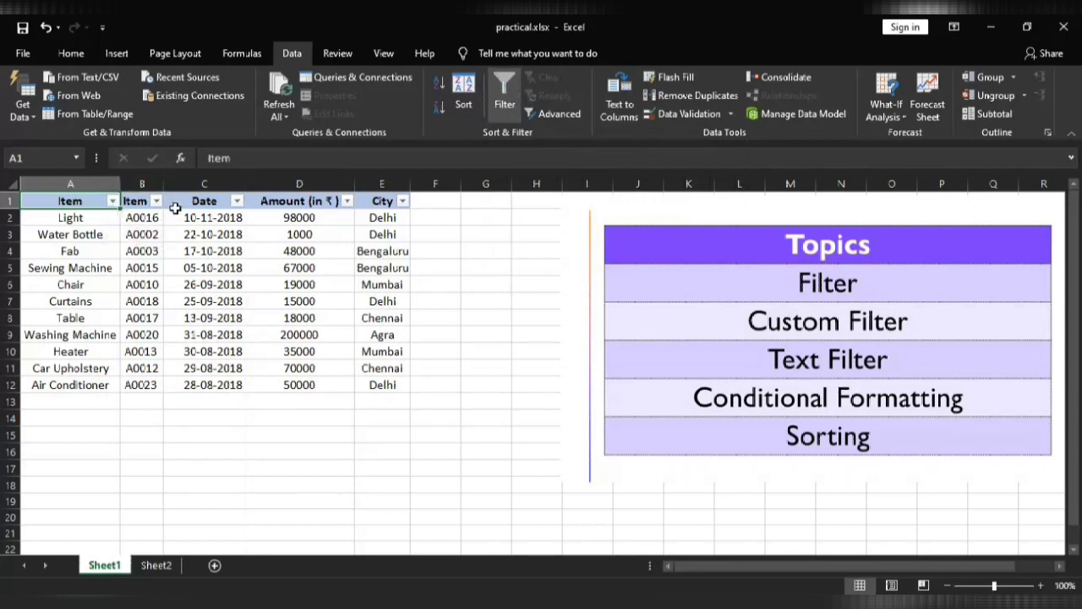
- Filter the Item column to show only Fab and Chair
{"action": "left_click", "coordinate": [112, 202]}
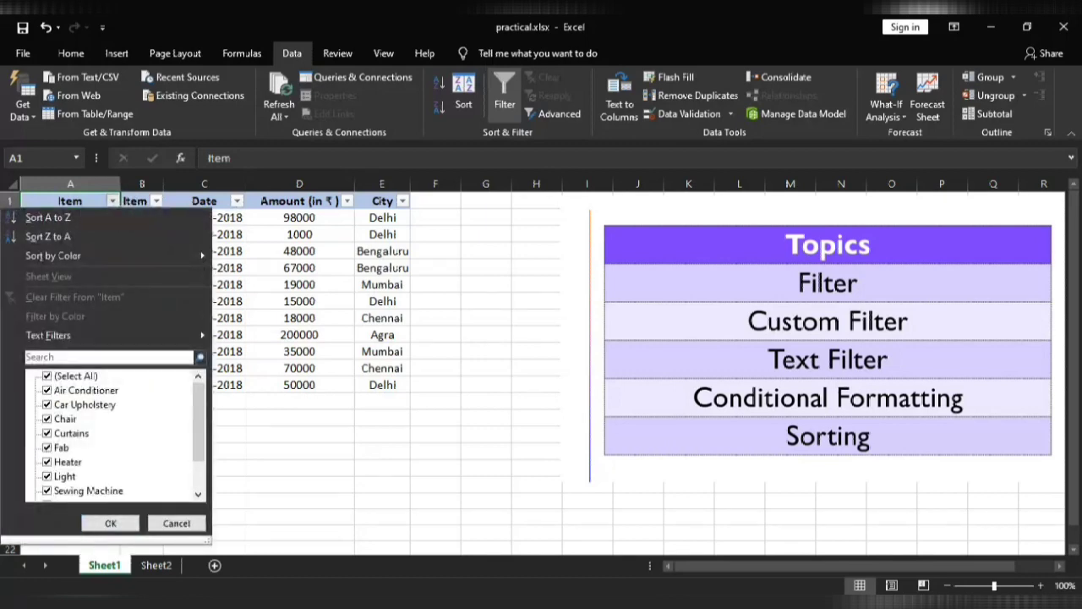
{"action": "left_click", "coordinate": [48, 376]}
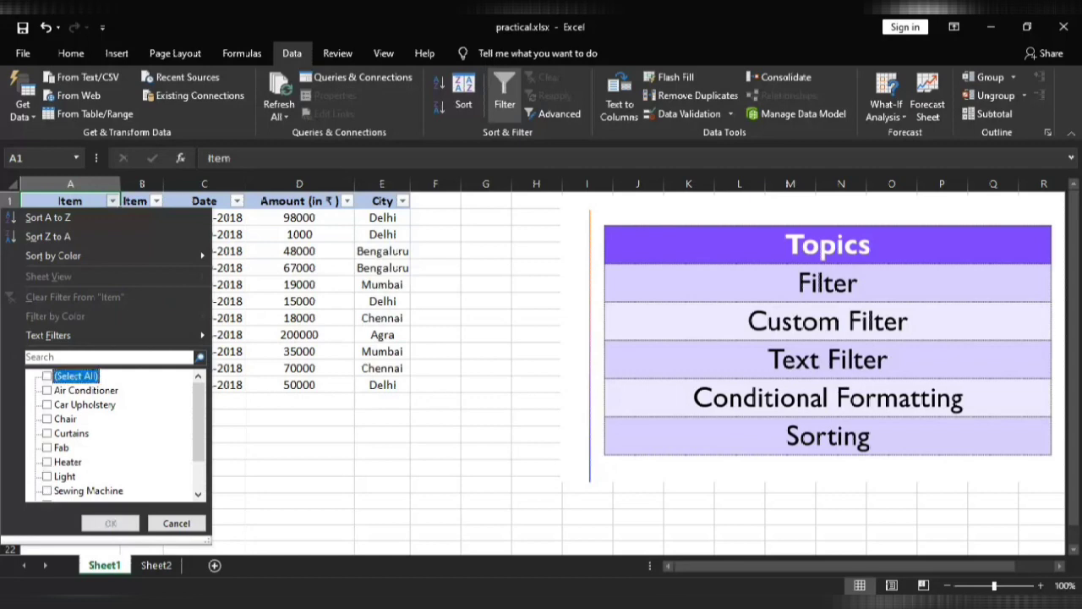
{"action": "left_click", "coordinate": [48, 376]}
{"action": "left_click", "coordinate": [48, 376]}
{"action": "left_click", "coordinate": [47, 447]}
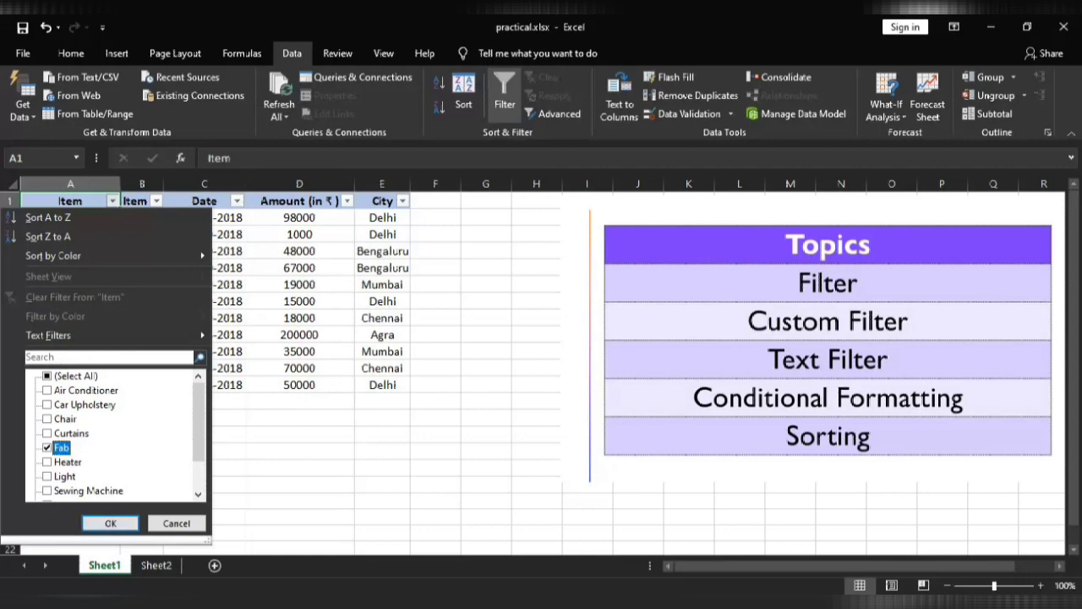
{"action": "left_click", "coordinate": [48, 419]}
{"action": "left_click", "coordinate": [110, 522]}
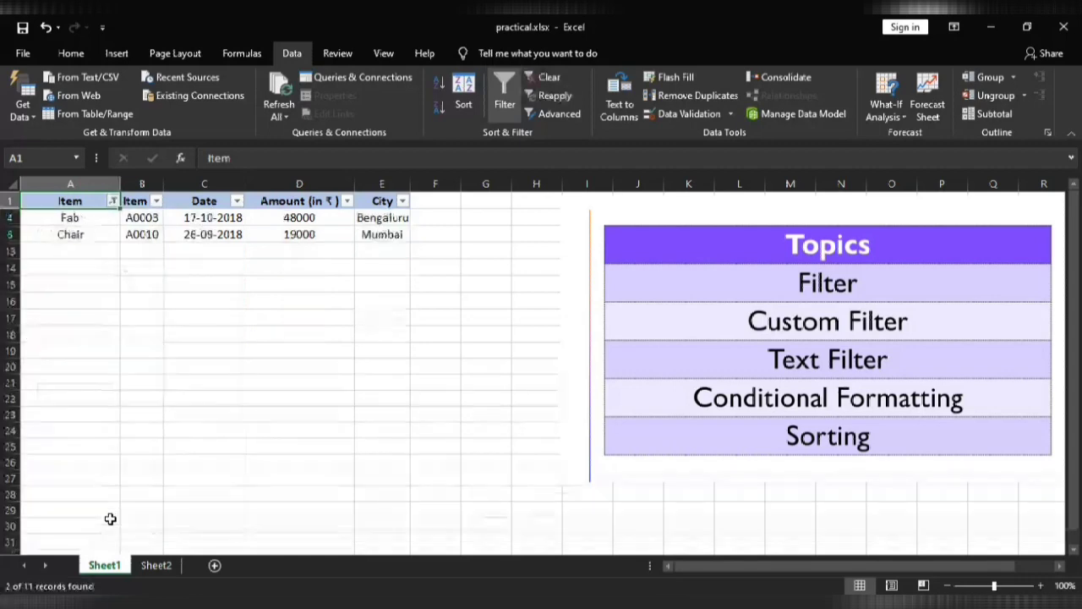
- Clear the filter criteria from the item table, keeping filtering turned on, and select cell A2
{"action": "left_click", "coordinate": [107, 216]}
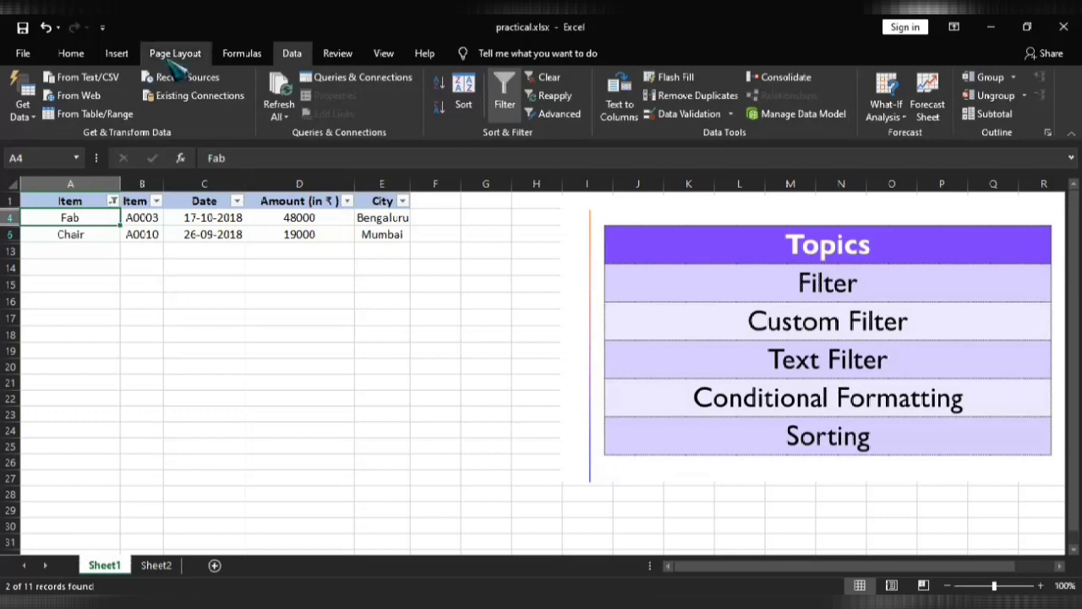
{"action": "left_click", "coordinate": [568, 88]}
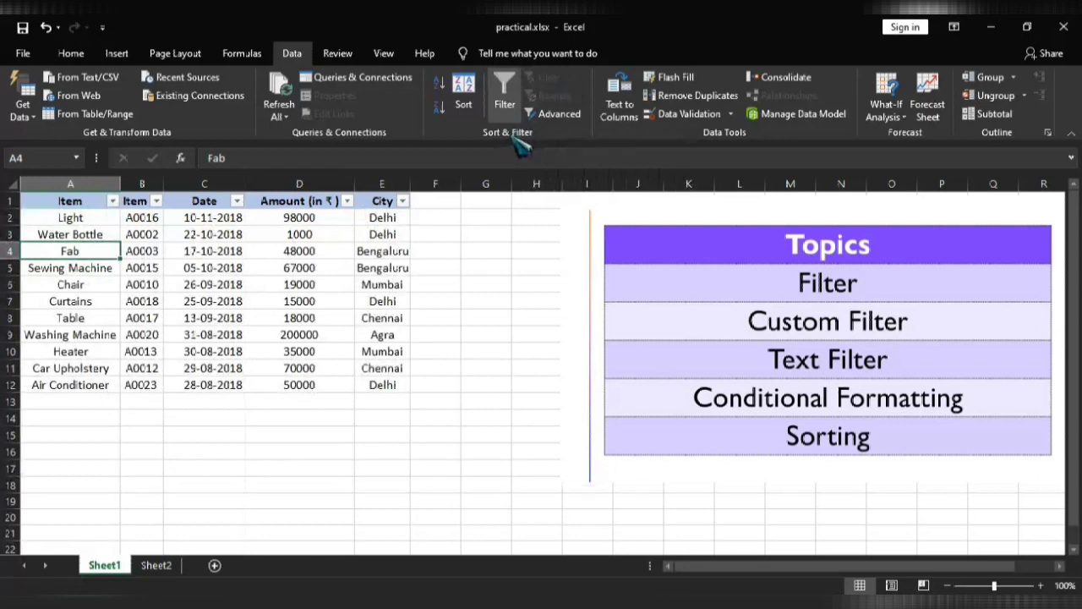
{"action": "left_click", "coordinate": [109, 218]}
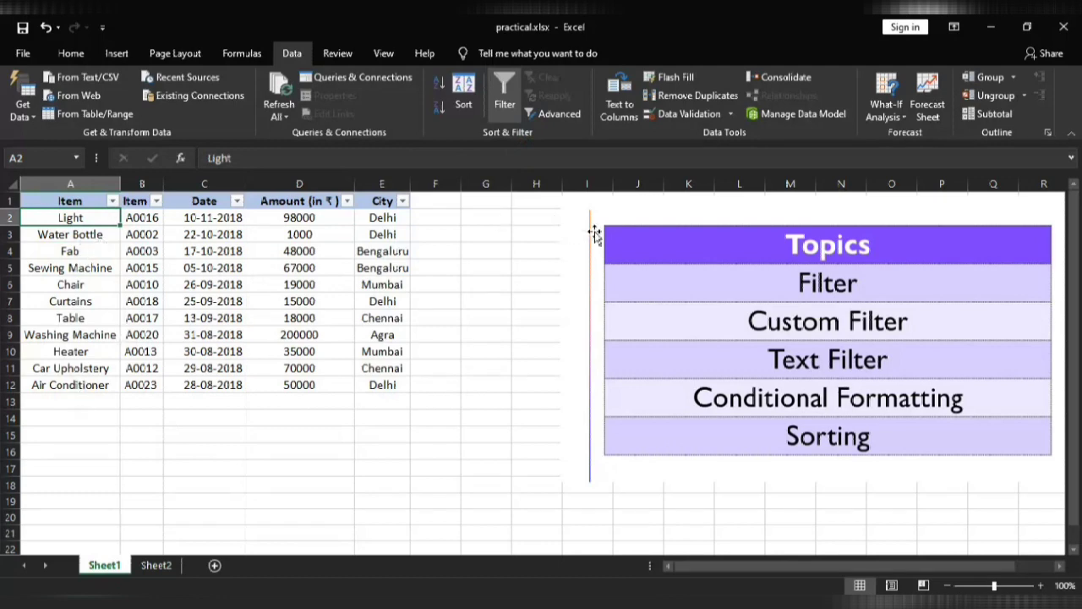
{"action": "left_click", "coordinate": [656, 316]}
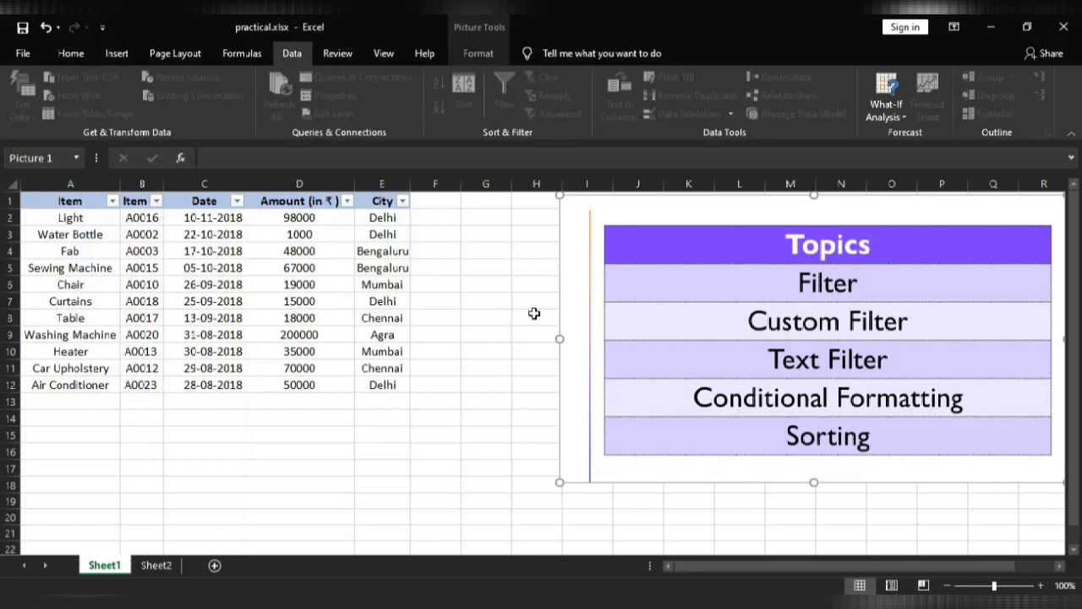
{"action": "left_click", "coordinate": [534, 314]}
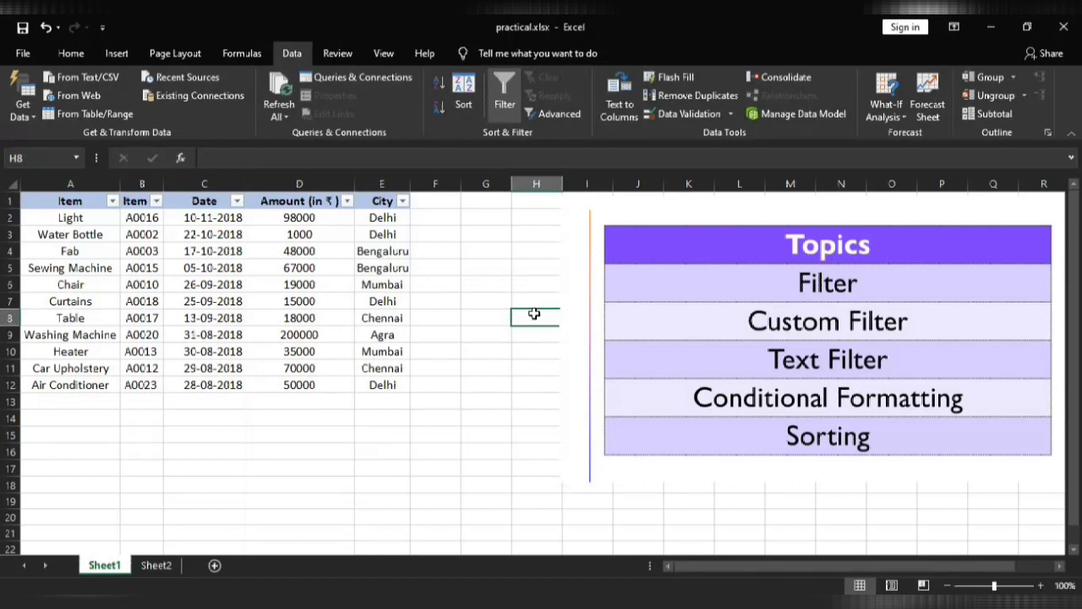
{"action": "key", "text": "Left"}
{"action": "key", "text": "Left"}
{"action": "key", "text": "Left"}
{"action": "key", "text": "Left"}
{"action": "key", "text": "Left"}
{"action": "key", "text": "Left"}
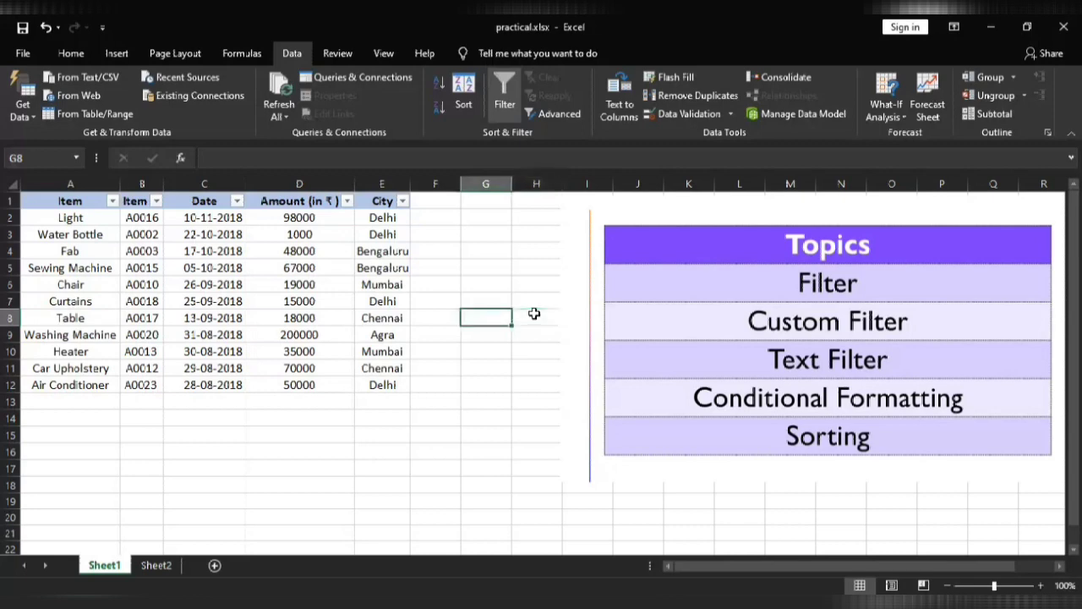
{"action": "key", "text": "Left"}
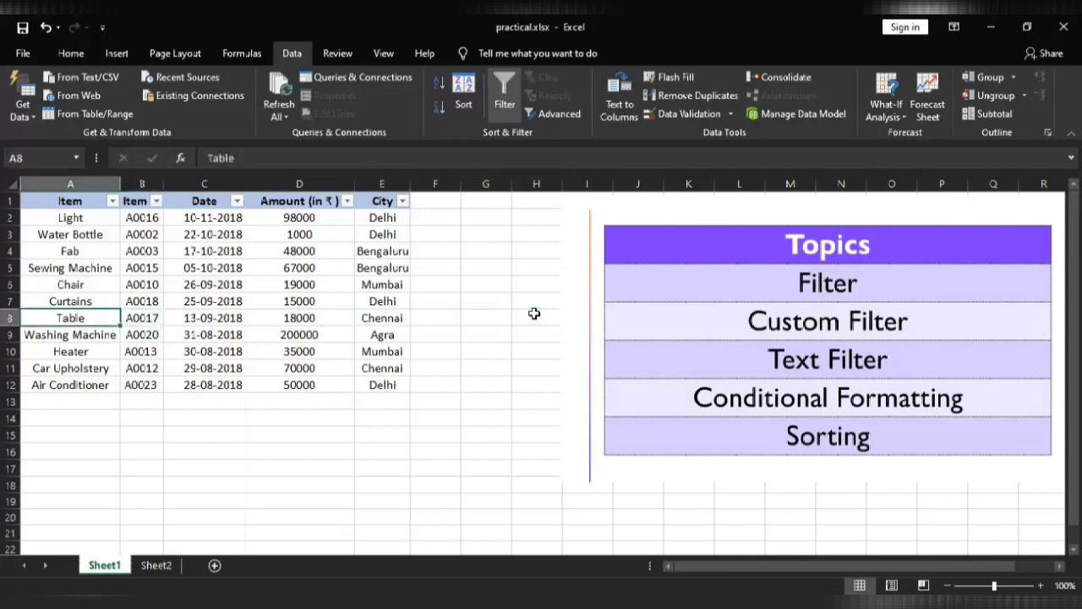
- Examine the text filter options offered for the Item column, including Custom Filter, without applying one
{"action": "left_click", "coordinate": [113, 203]}
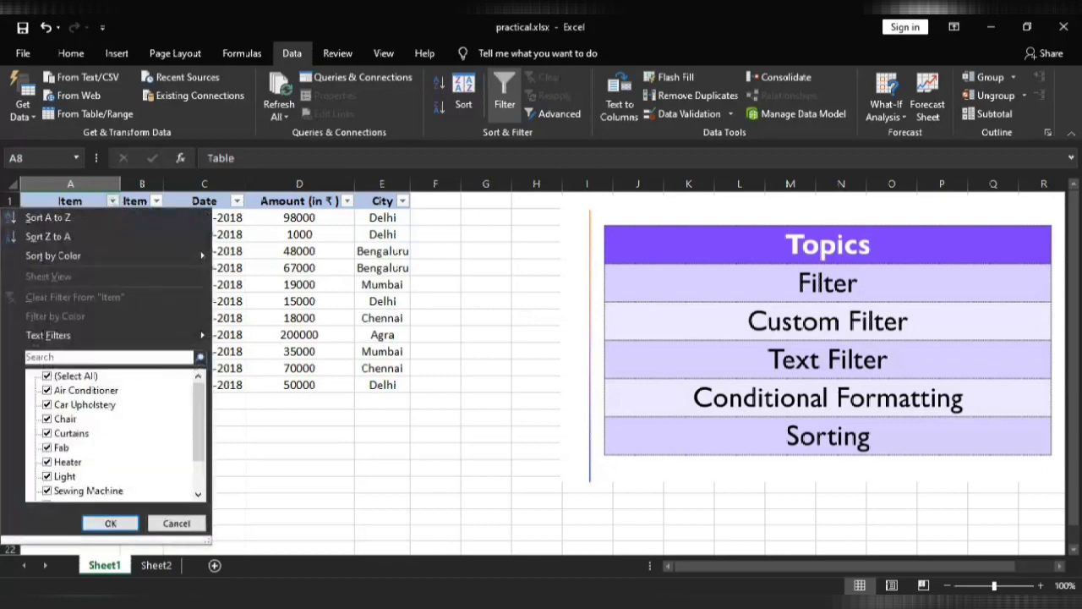
{"action": "mouse_move", "coordinate": [93, 335]}
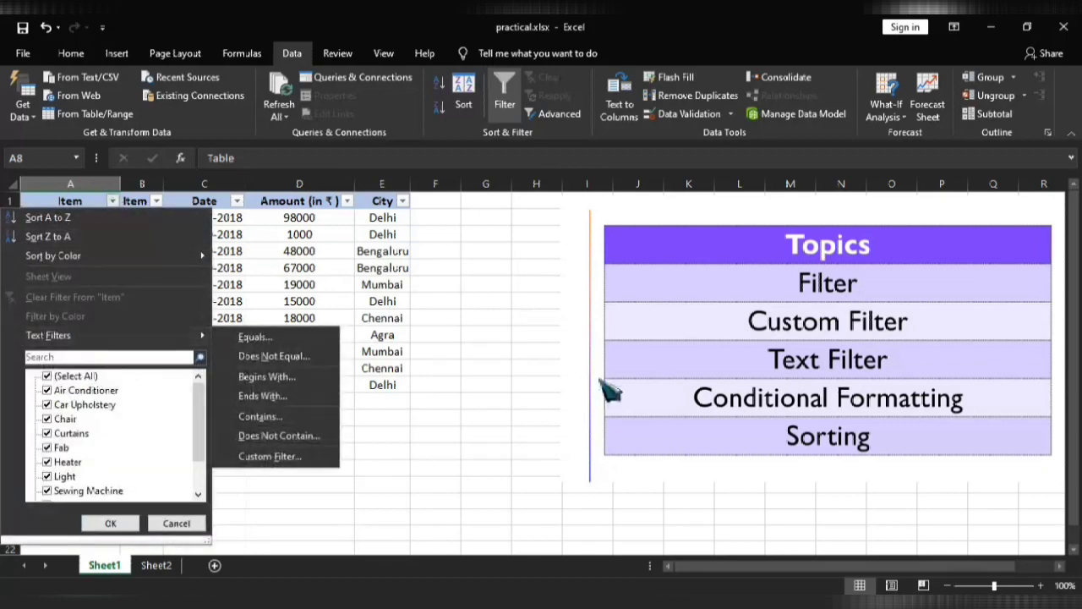
{"action": "left_click", "coordinate": [486, 337]}
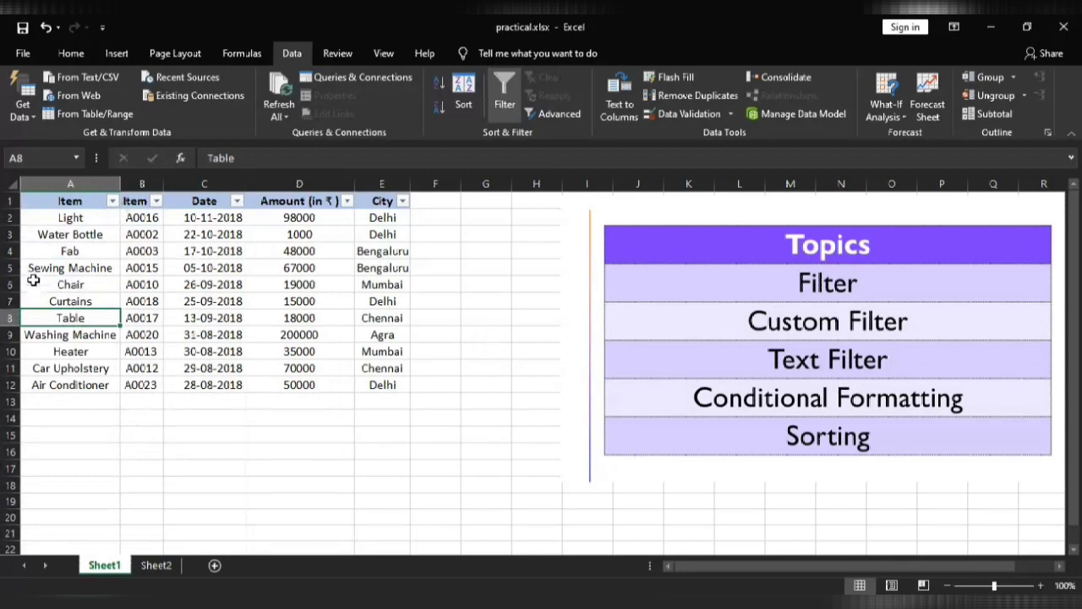
{"action": "left_click", "coordinate": [113, 201]}
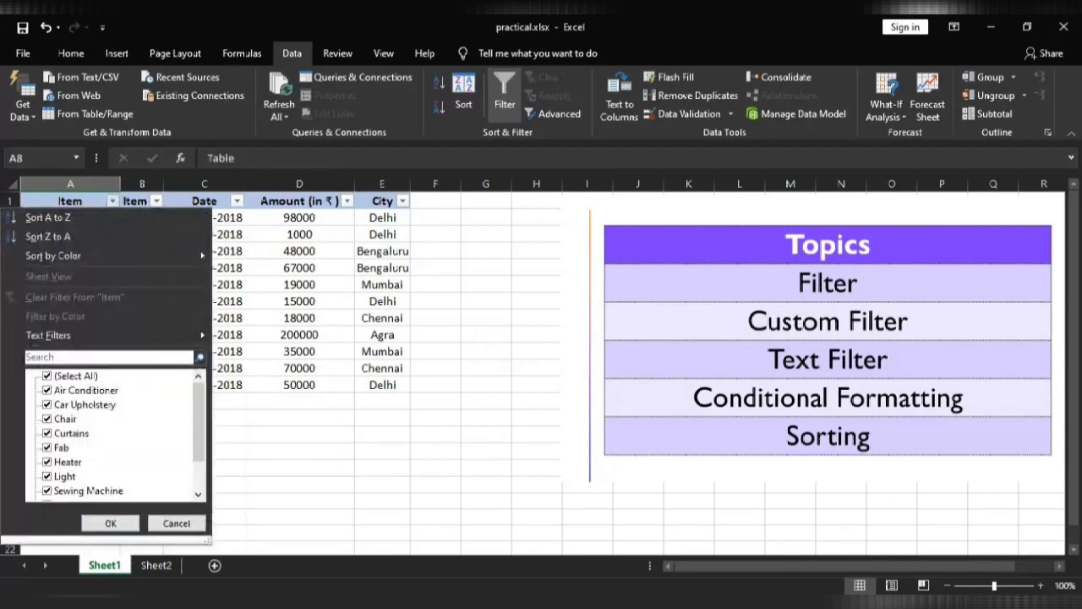
{"action": "mouse_move", "coordinate": [48, 334]}
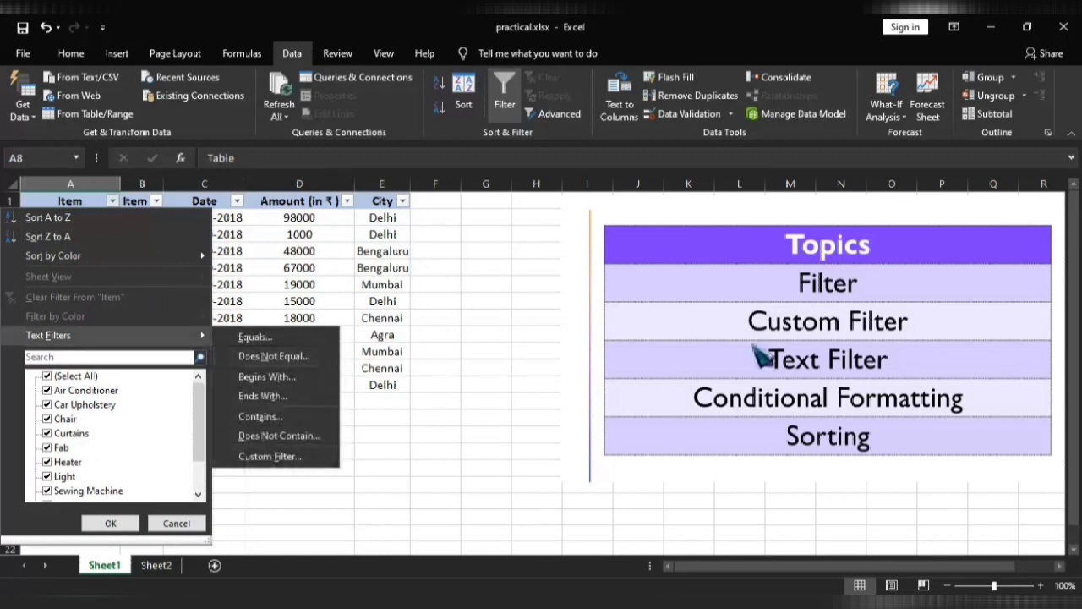
{"action": "left_click", "coordinate": [394, 359]}
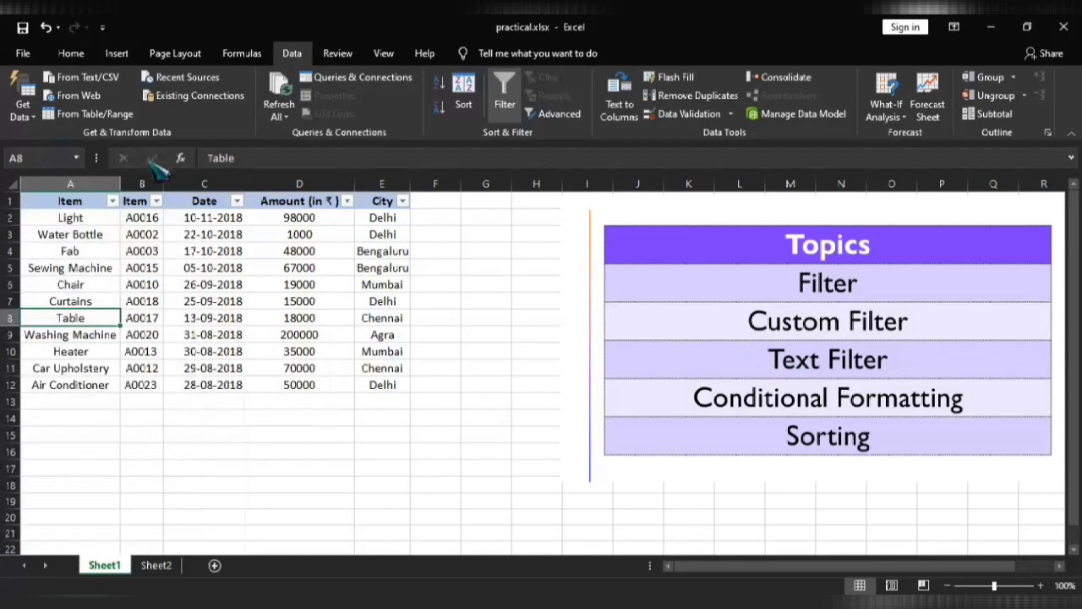
- Start a custom number filter on the Amount column with the first condition "is greater than or equal to" 5000
{"action": "left_click", "coordinate": [347, 205]}
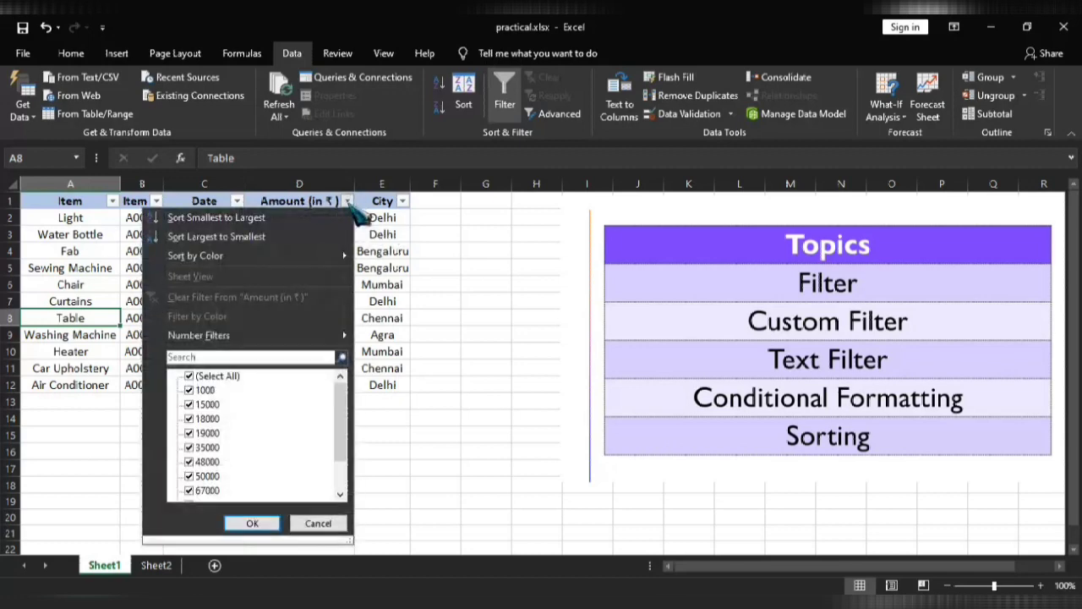
{"action": "mouse_move", "coordinate": [253, 335]}
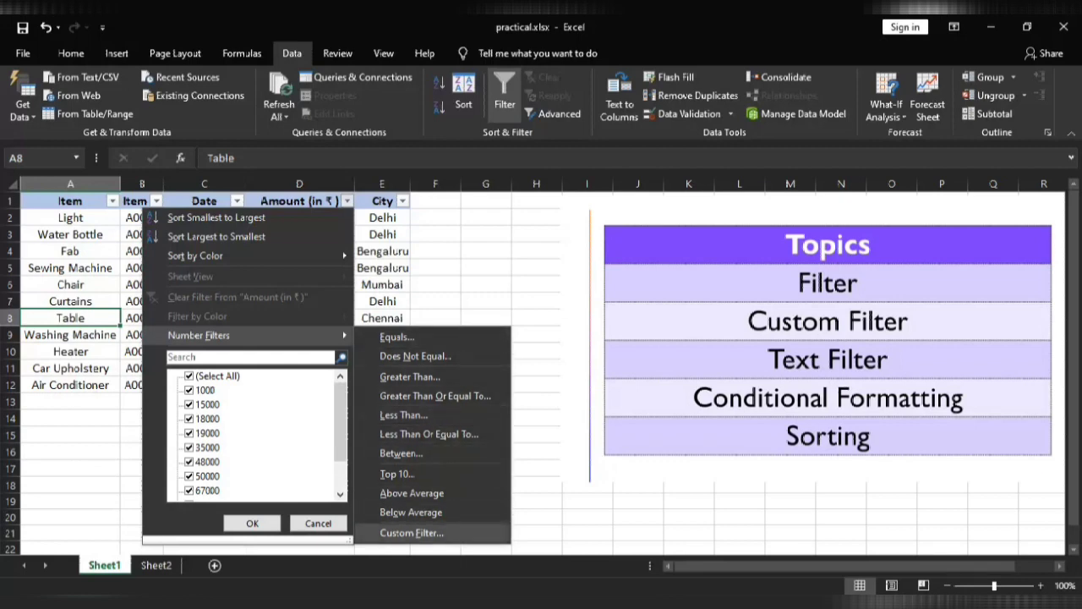
{"action": "left_click", "coordinate": [412, 532]}
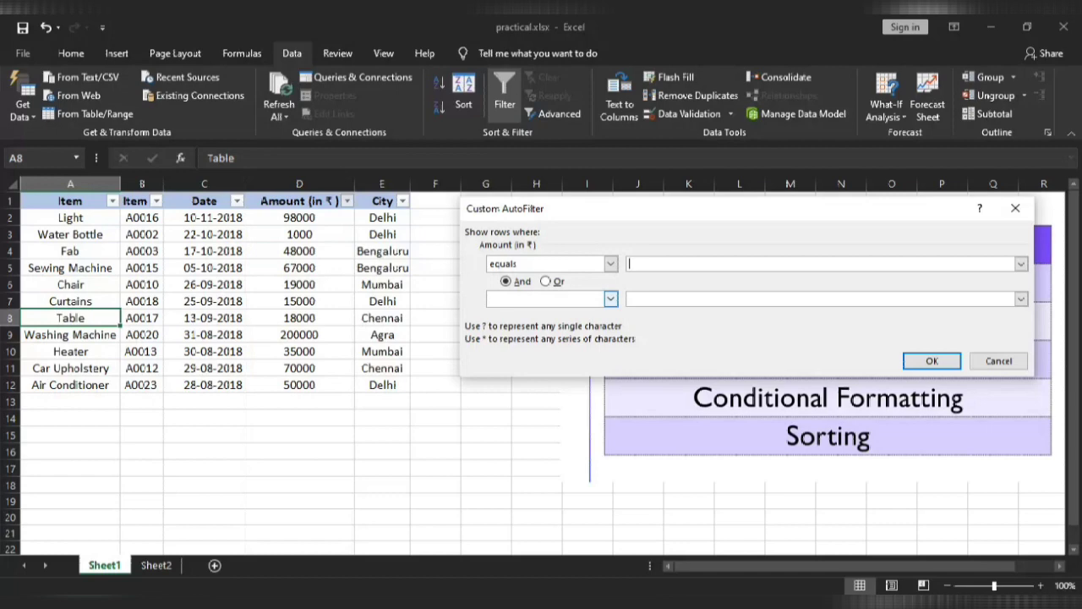
{"action": "left_click", "coordinate": [610, 264]}
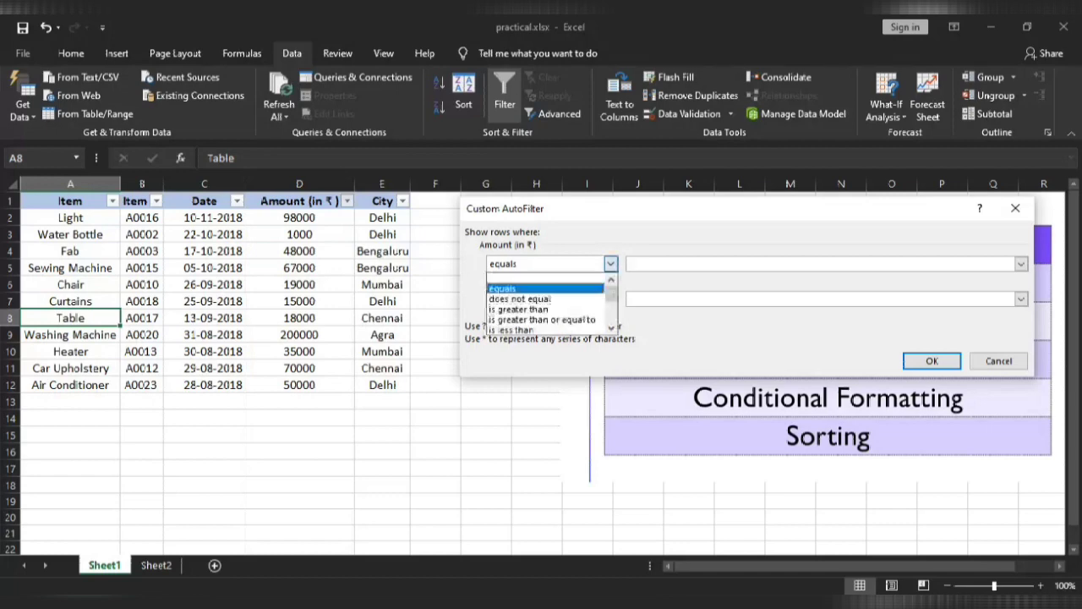
{"action": "left_click", "coordinate": [541, 320]}
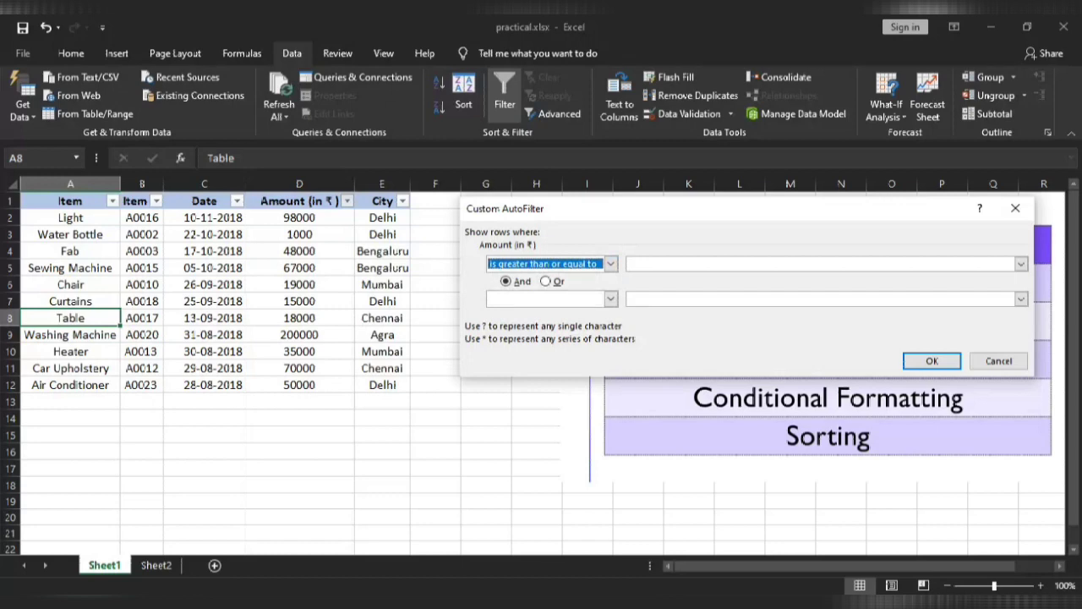
{"action": "key", "text": "Tab"}
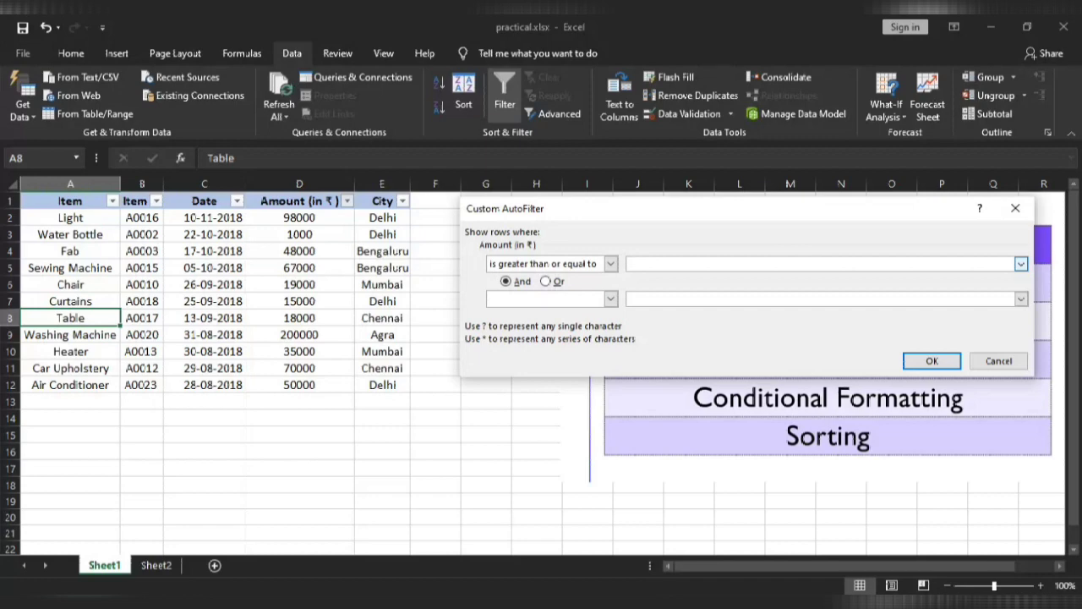
{"action": "type", "text": "5000"}
- Add the second condition "is less than" 90000, combined with And, and apply the custom filter
{"action": "left_click", "coordinate": [610, 298]}
{"action": "left_click", "coordinate": [512, 364]}
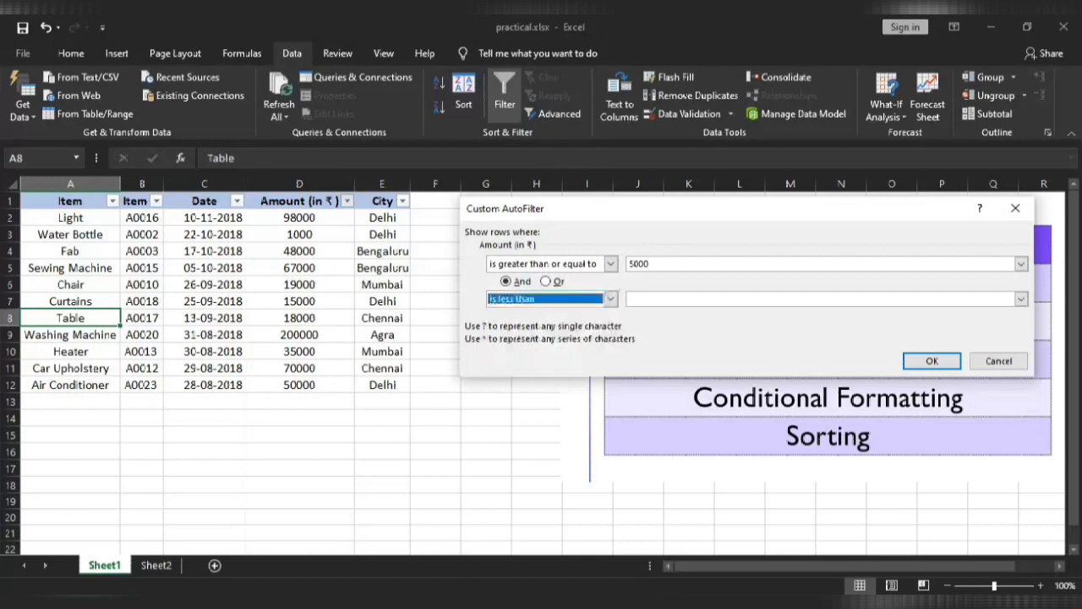
{"action": "left_click", "coordinate": [676, 299]}
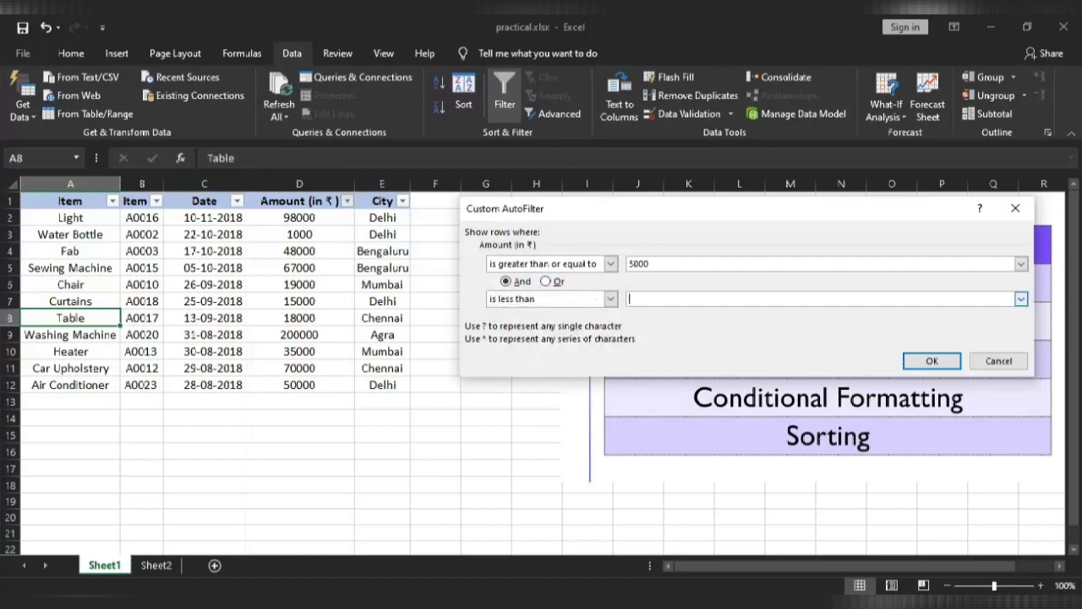
{"action": "type", "text": "90000"}
{"action": "key", "text": "Return"}
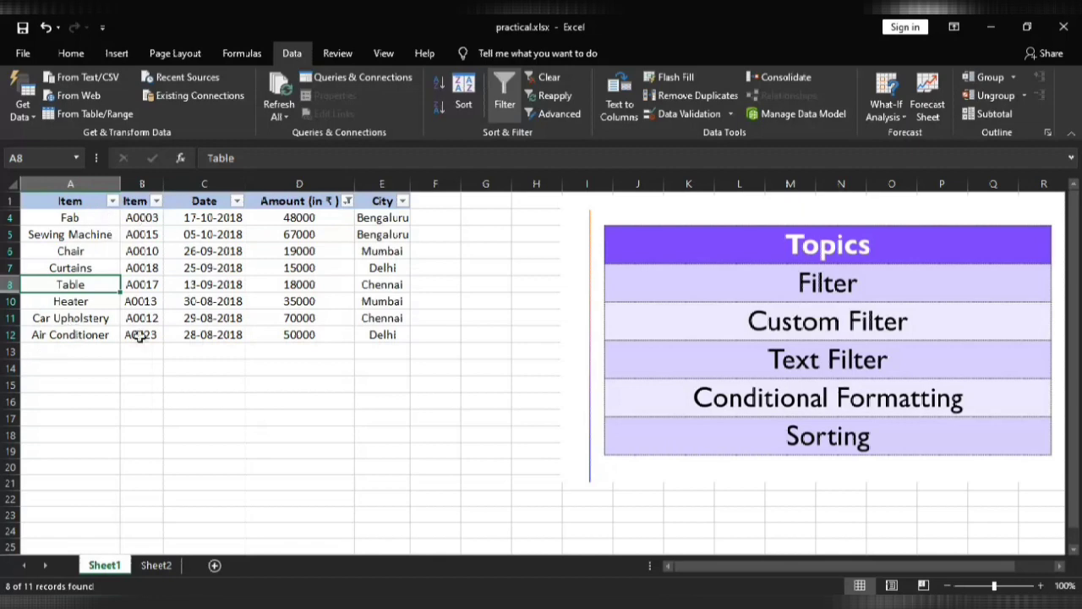
- Review the filtered rows by going down the Item column and across to the Amount value in the last row
{"action": "left_click", "coordinate": [65, 214]}
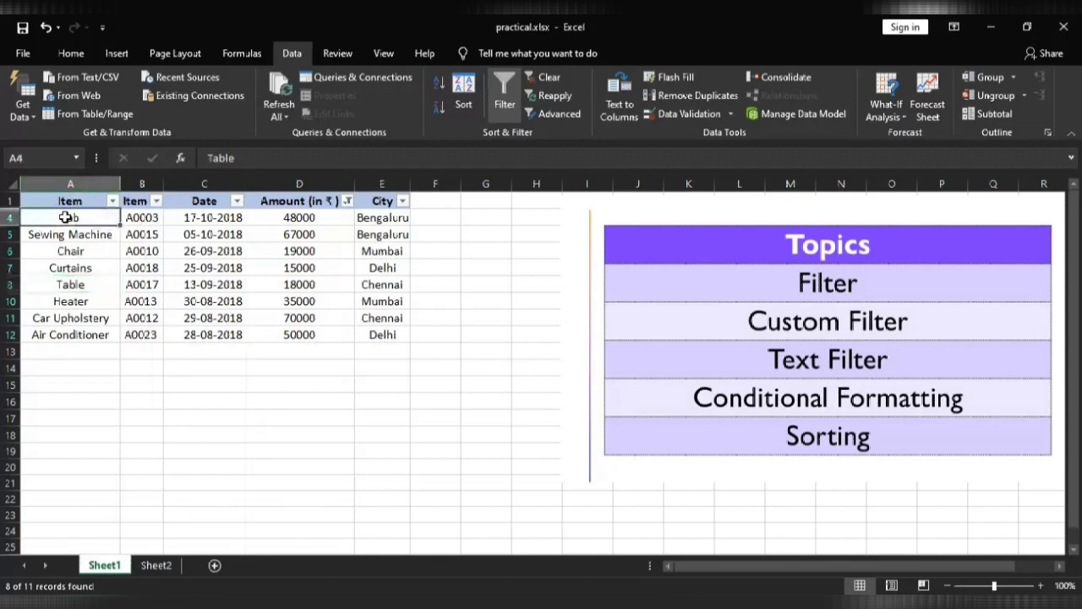
{"action": "key", "text": "Down"}
{"action": "key", "text": "Down"}
{"action": "key", "text": "Down"}
{"action": "key", "text": "Down"}
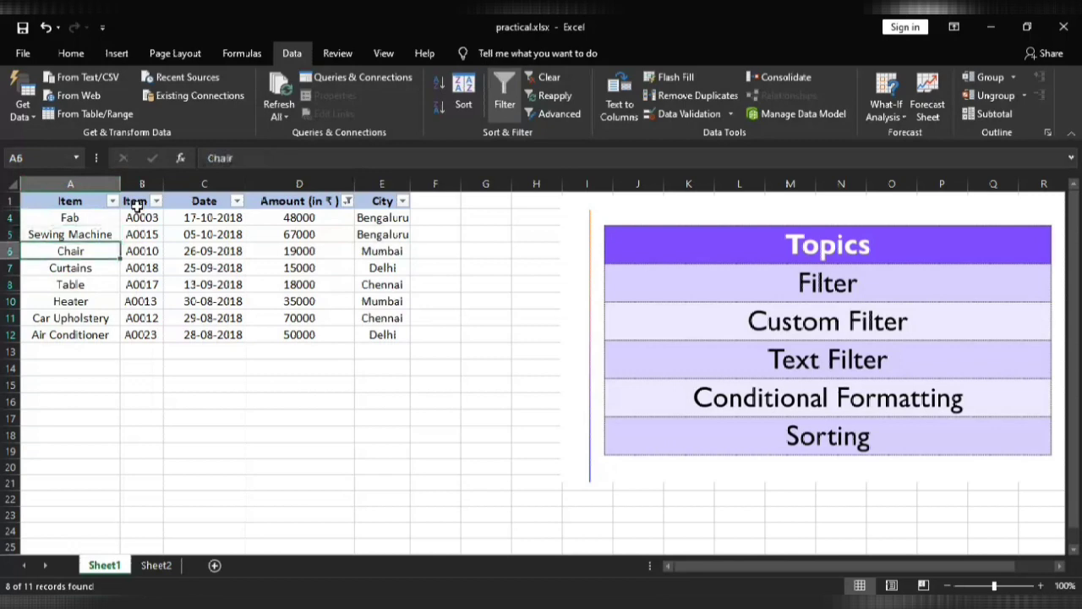
{"action": "key", "text": "Down"}
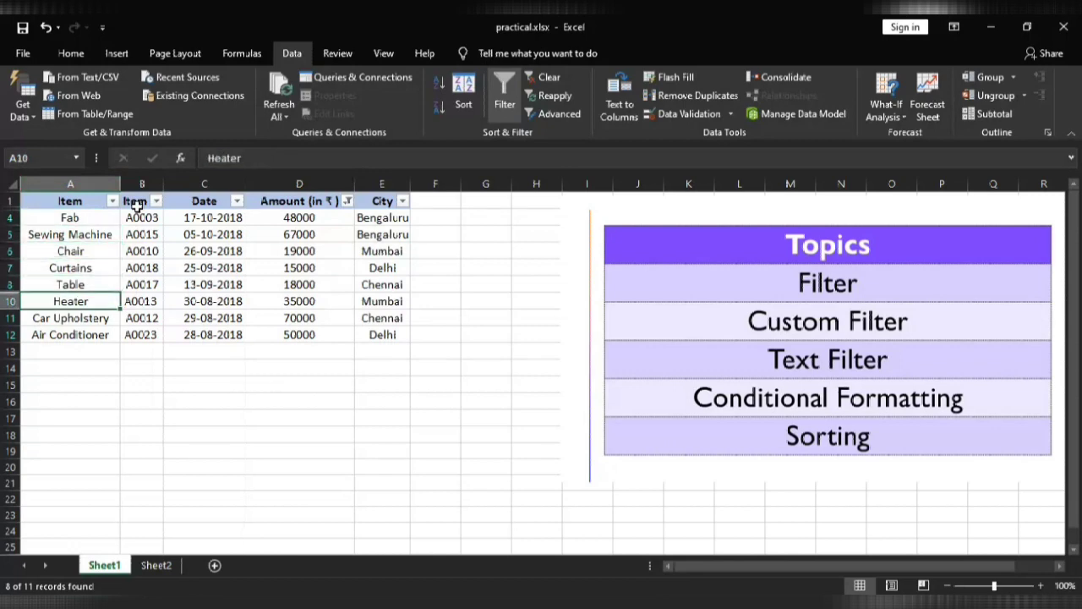
{"action": "key", "text": "Down"}
{"action": "key", "text": "Down"}
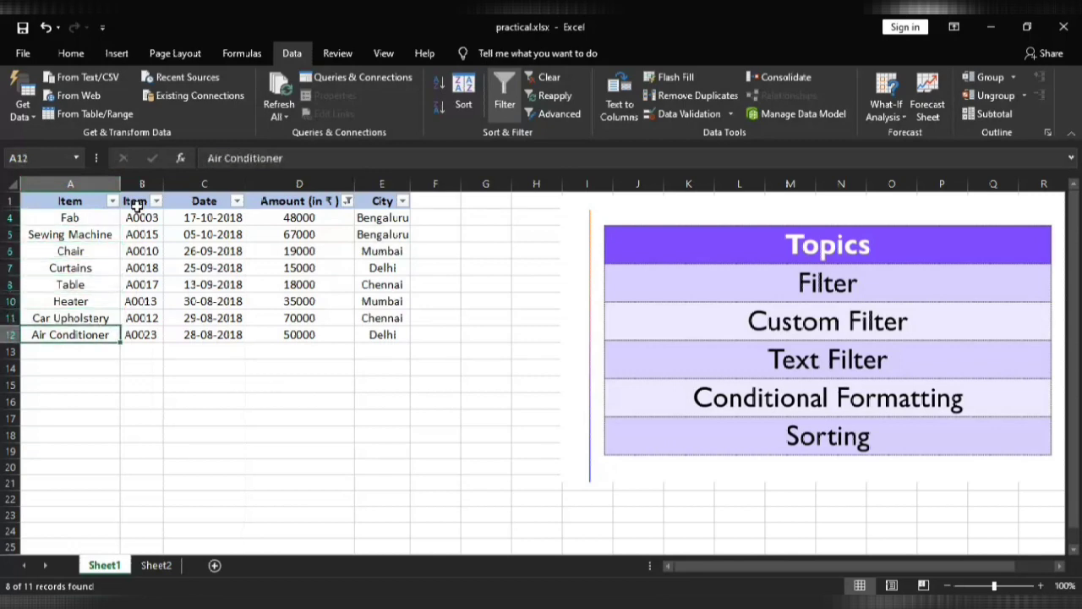
{"action": "key", "text": "Right"}
{"action": "key", "text": "Right"}
{"action": "key", "text": "Right"}
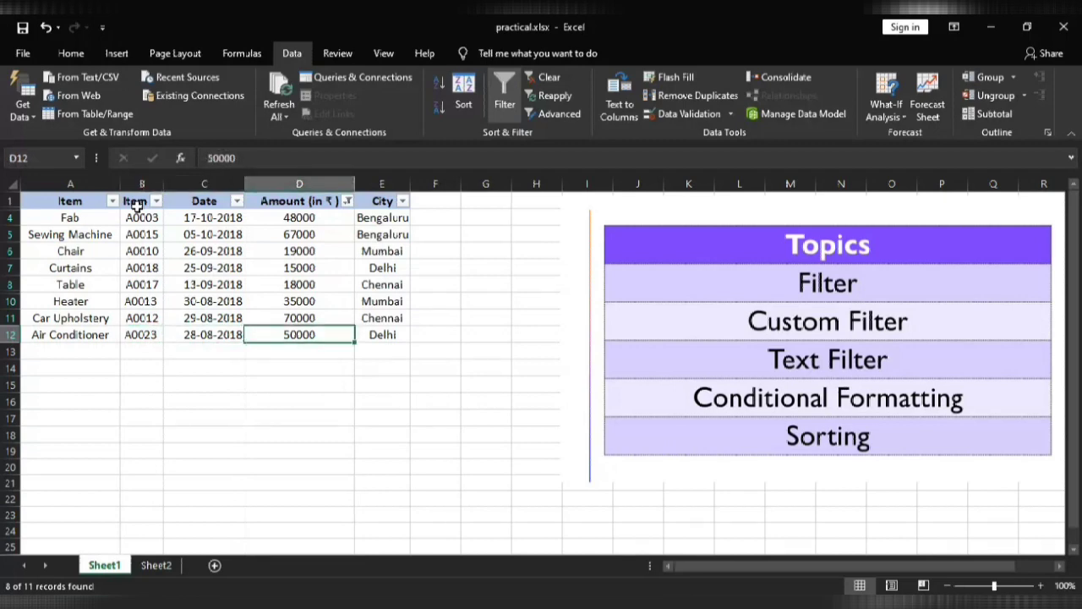
- Apply an Equals number filter with the value 20000 to the Amount column
{"action": "key", "text": "Up"}
{"action": "key", "text": "Up"}
{"action": "key", "text": "Up"}
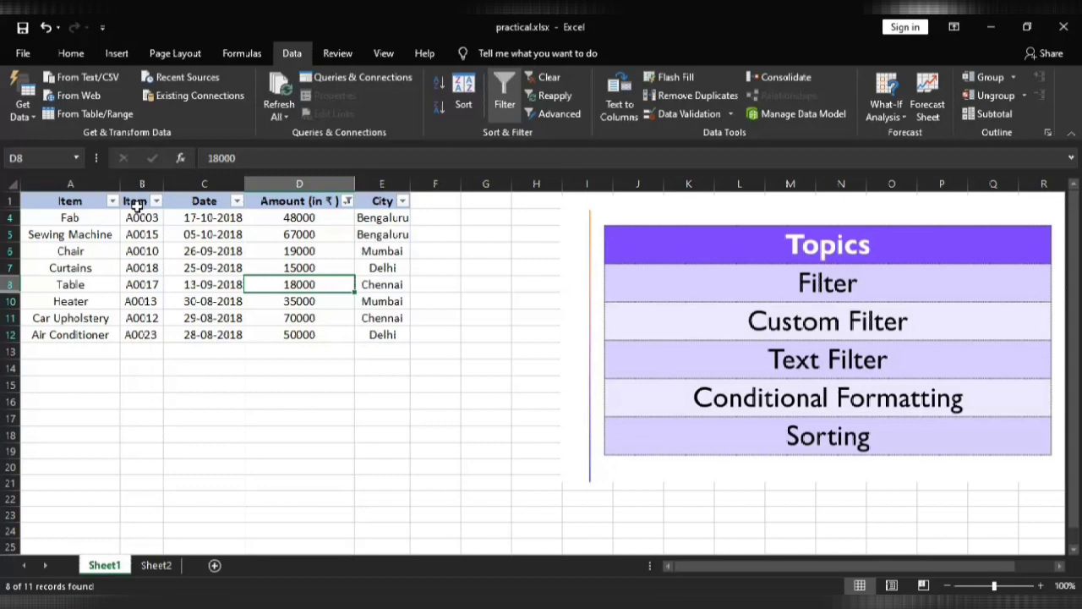
{"action": "left_click", "coordinate": [346, 203]}
{"action": "mouse_move", "coordinate": [203, 335]}
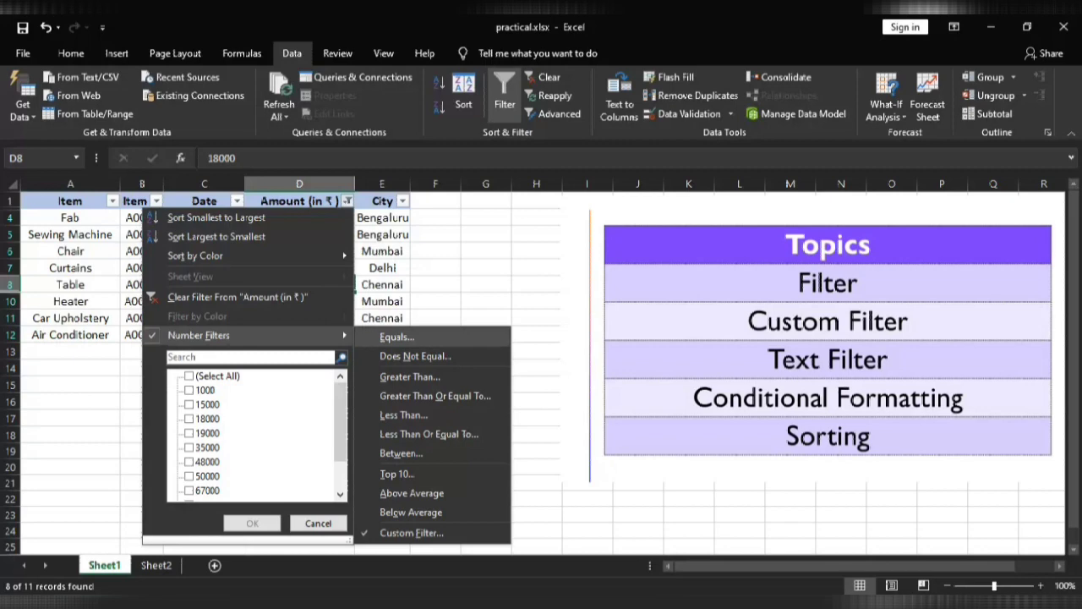
{"action": "left_click", "coordinate": [427, 337]}
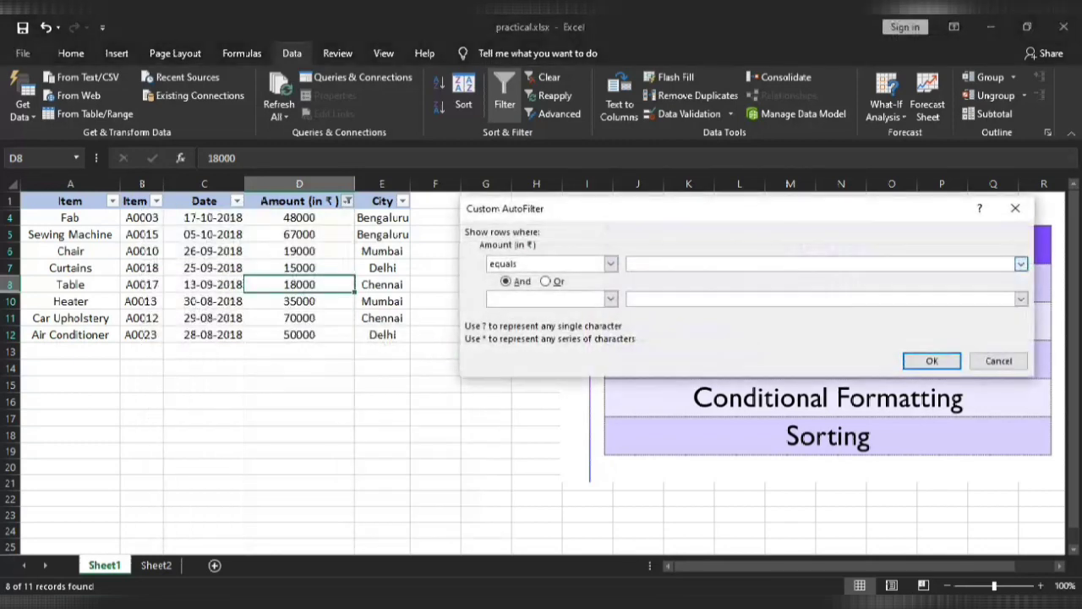
{"action": "type", "text": "20000"}
{"action": "key", "text": "Return"}
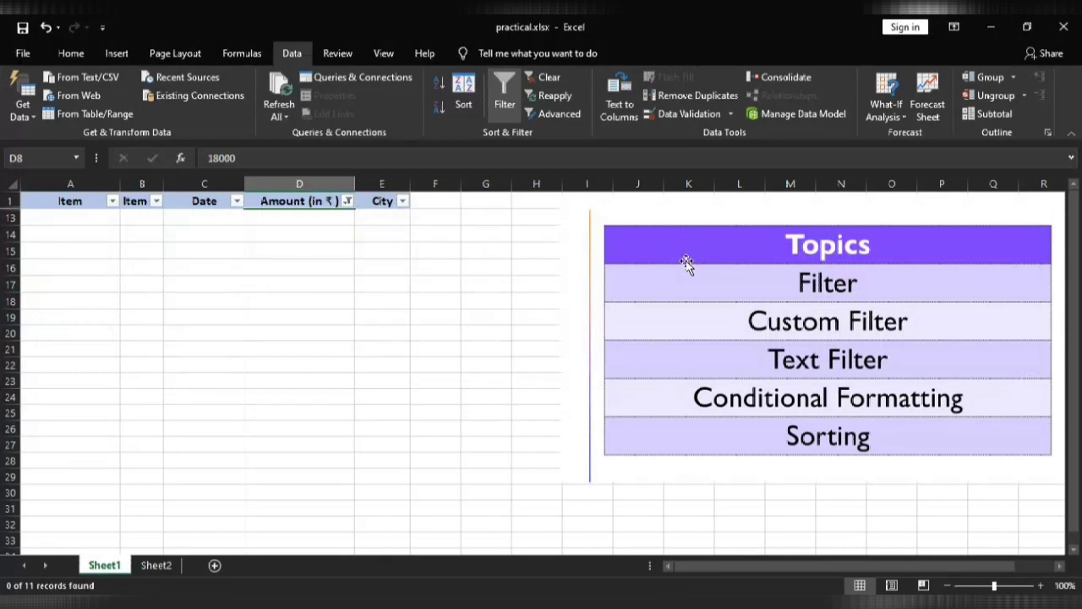
- Clear the number filter from the Amount column
{"action": "left_click", "coordinate": [288, 220]}
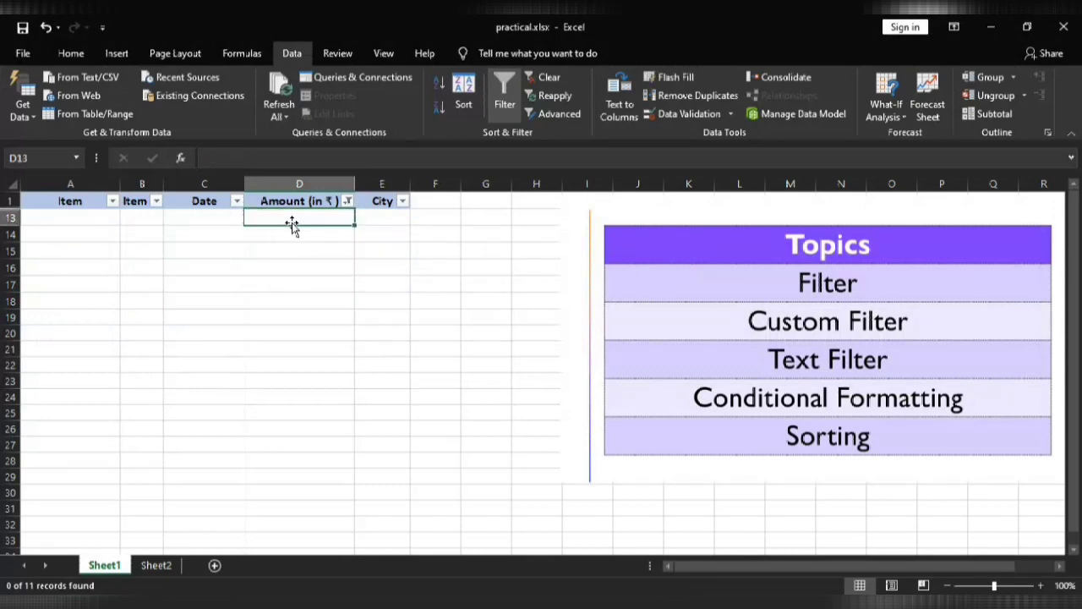
{"action": "left_click", "coordinate": [348, 202]}
{"action": "left_click", "coordinate": [393, 246]}
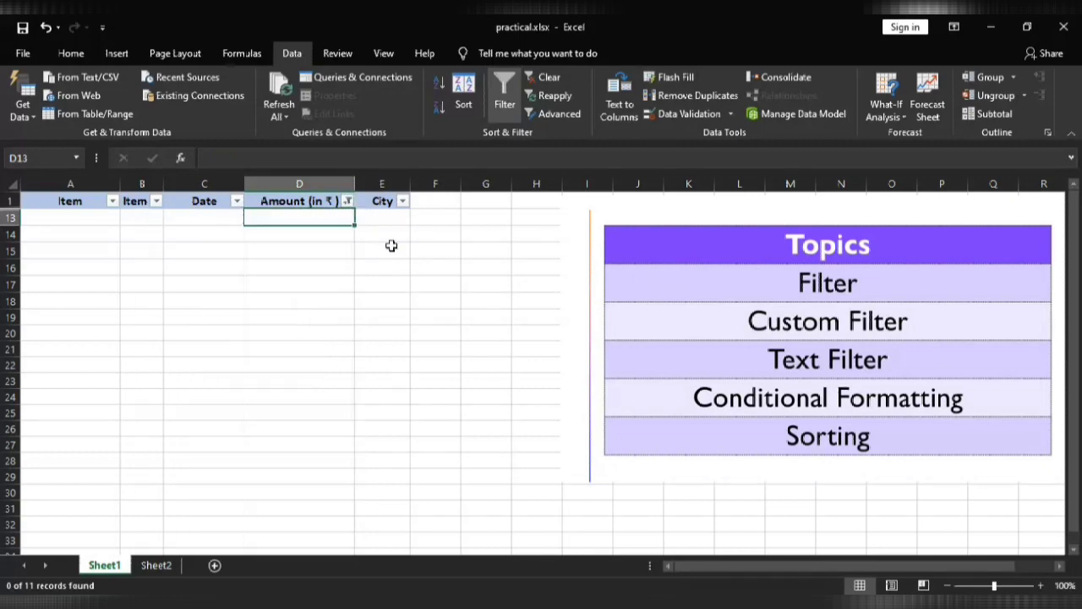
{"action": "left_click", "coordinate": [548, 78]}
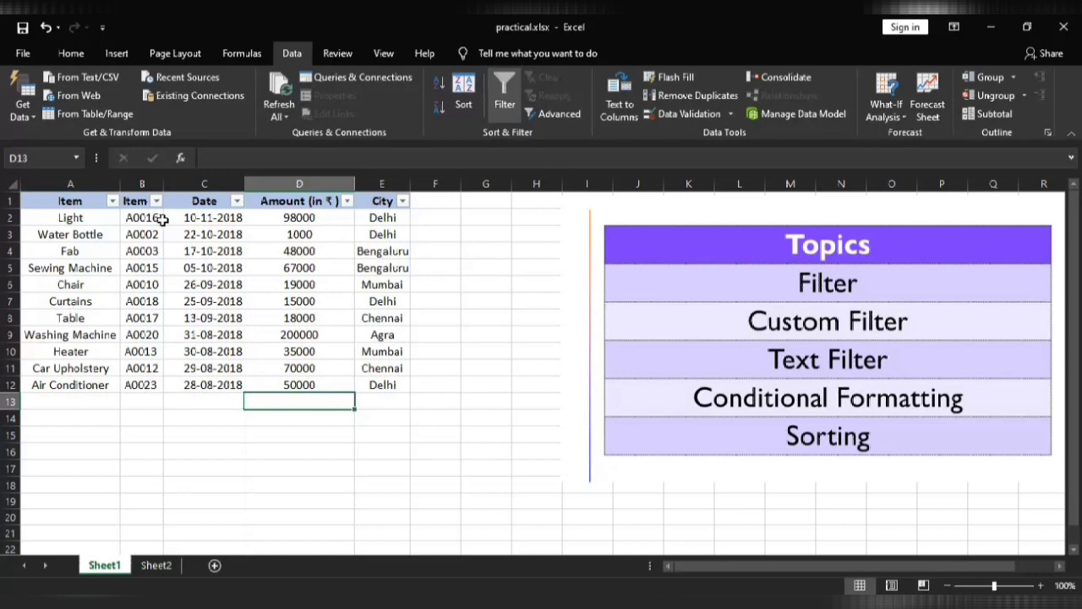
- Filter the Item column with the text filter "begins with" a
{"action": "left_click", "coordinate": [93, 215]}
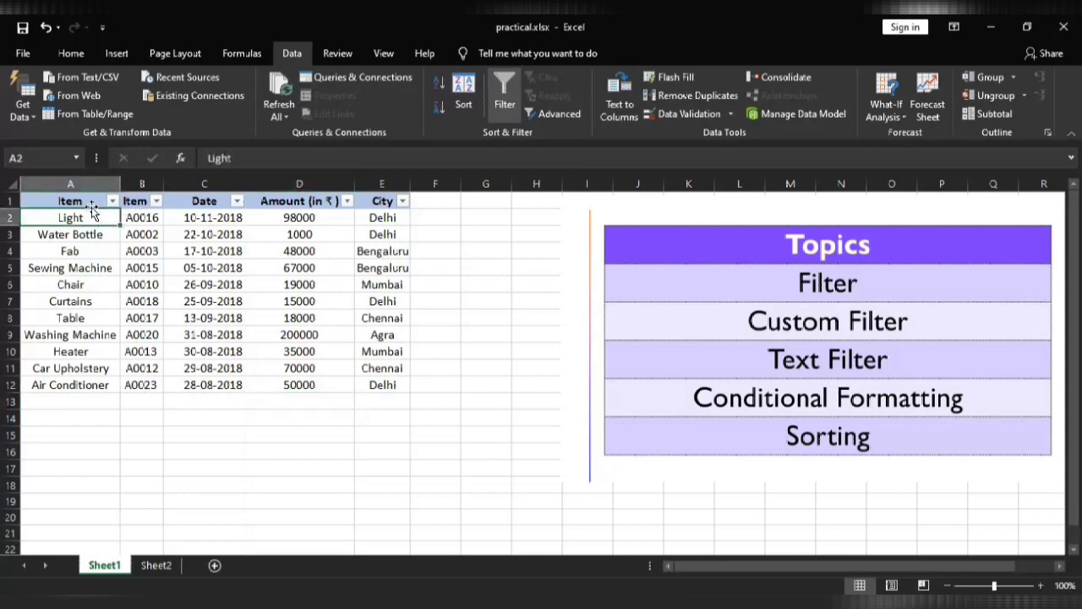
{"action": "left_click", "coordinate": [94, 201]}
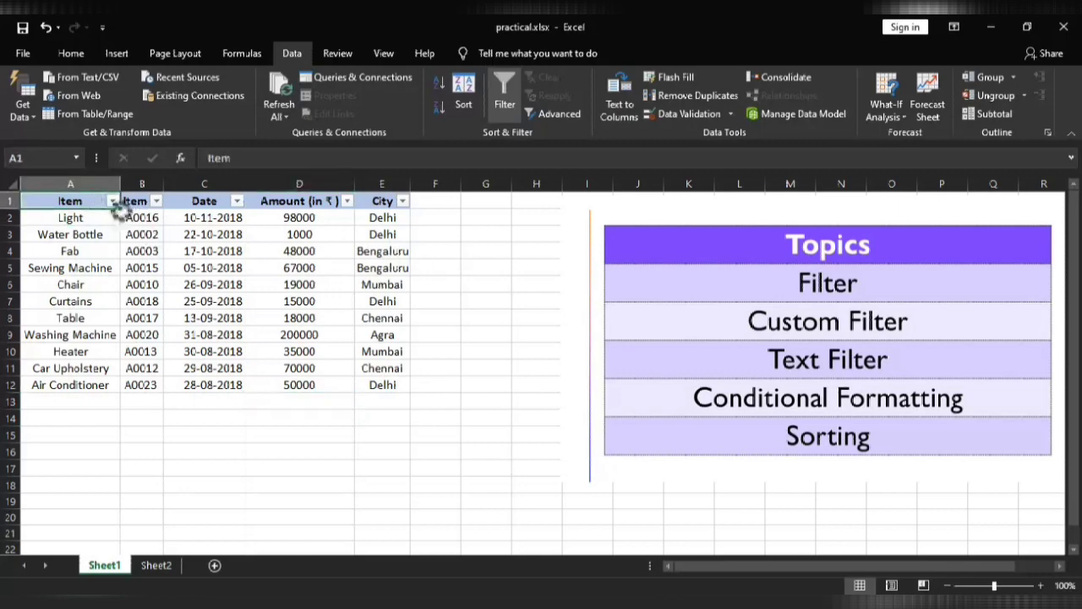
{"action": "left_click", "coordinate": [113, 202]}
{"action": "left_click", "coordinate": [276, 344]}
{"action": "left_click", "coordinate": [113, 201]}
{"action": "mouse_move", "coordinate": [85, 335]}
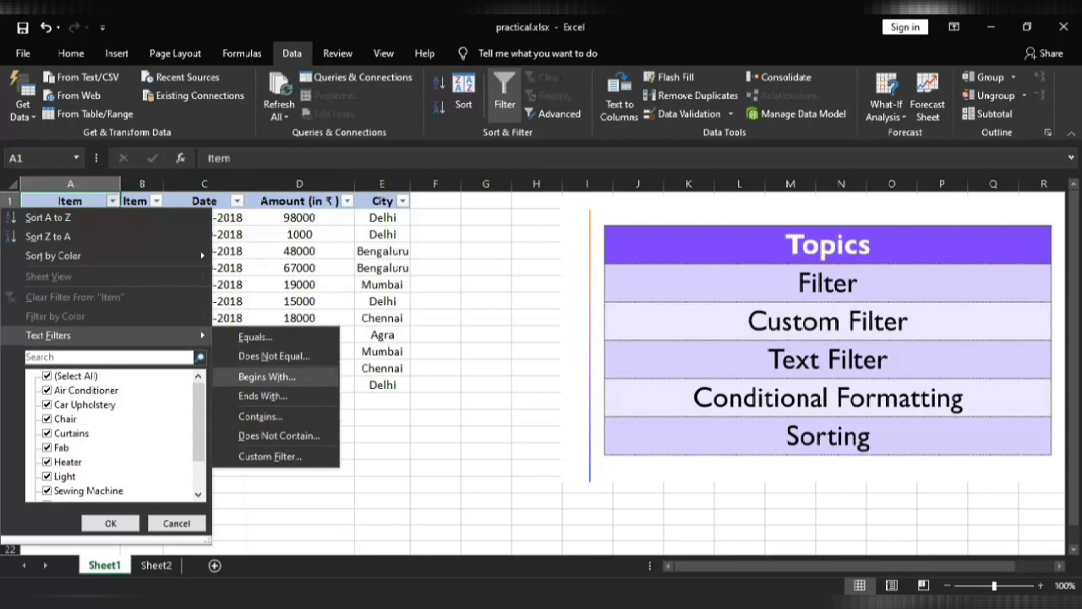
{"action": "left_click", "coordinate": [266, 376]}
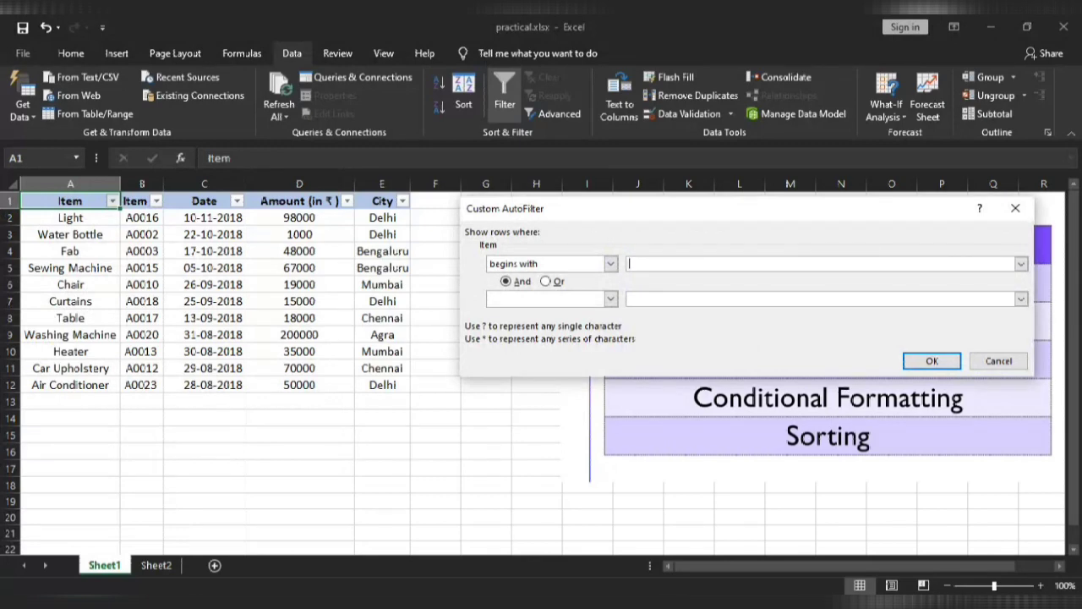
{"action": "type", "text": "a"}
{"action": "key", "text": "Return"}
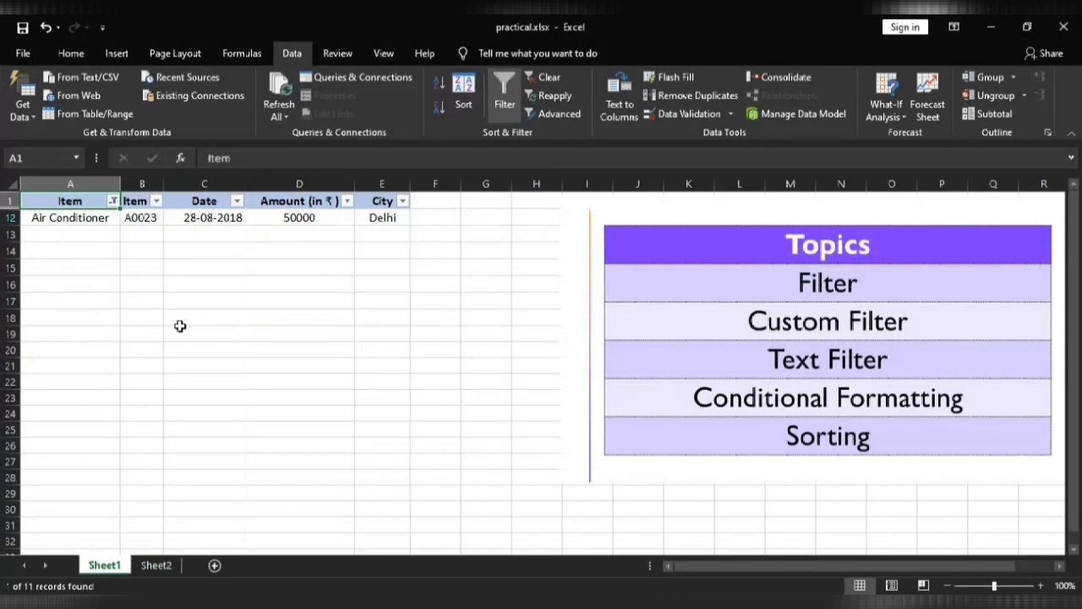
- Replace the Item column's text filter with "ends with" e
{"action": "left_click", "coordinate": [113, 201]}
{"action": "mouse_move", "coordinate": [48, 335]}
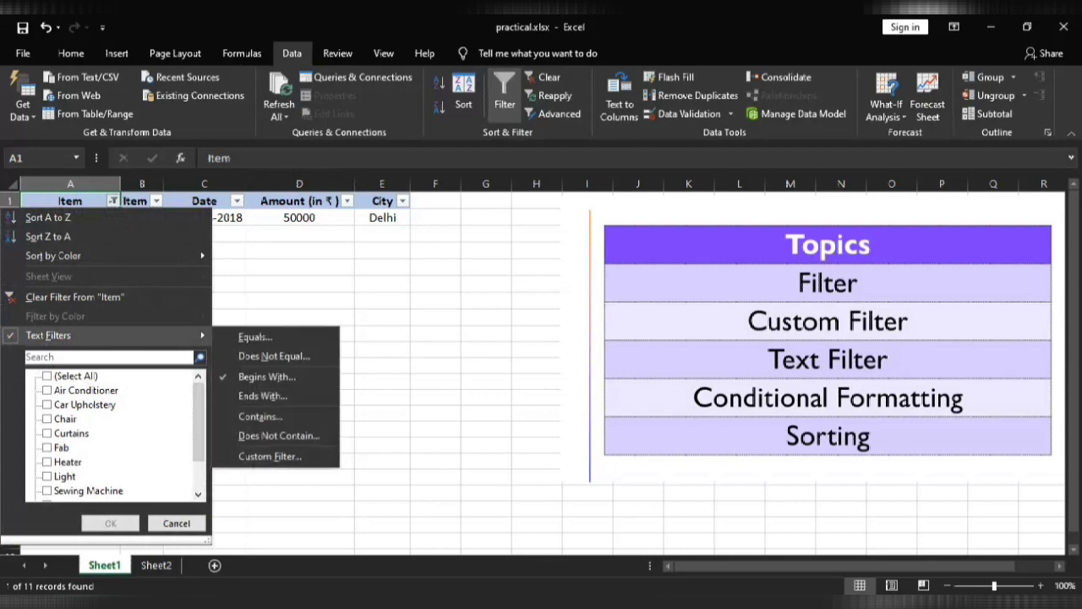
{"action": "left_click", "coordinate": [264, 396]}
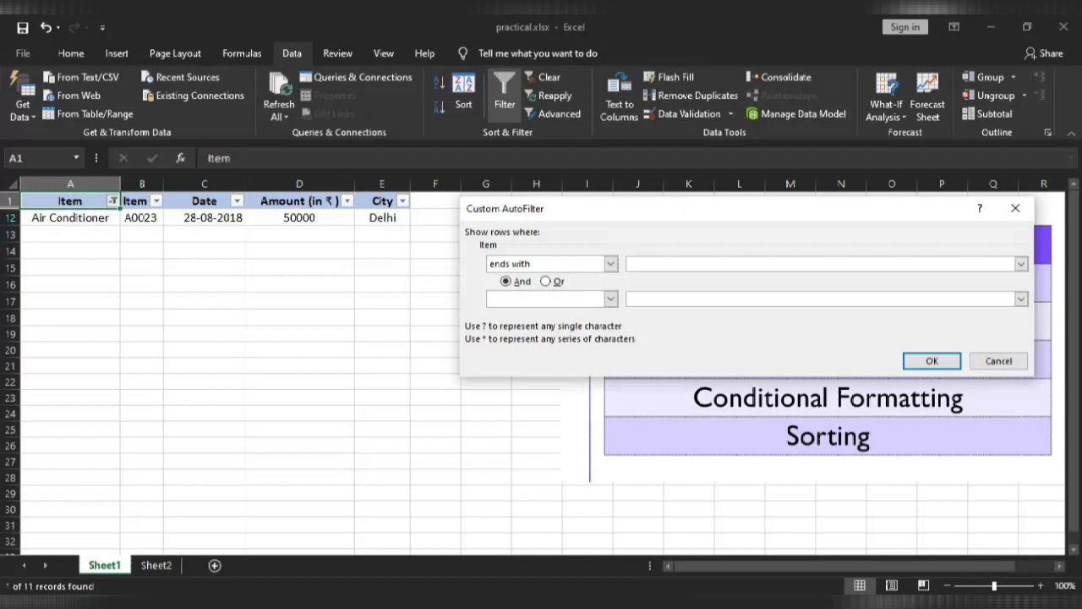
{"action": "type", "text": "e"}
{"action": "key", "text": "Return"}
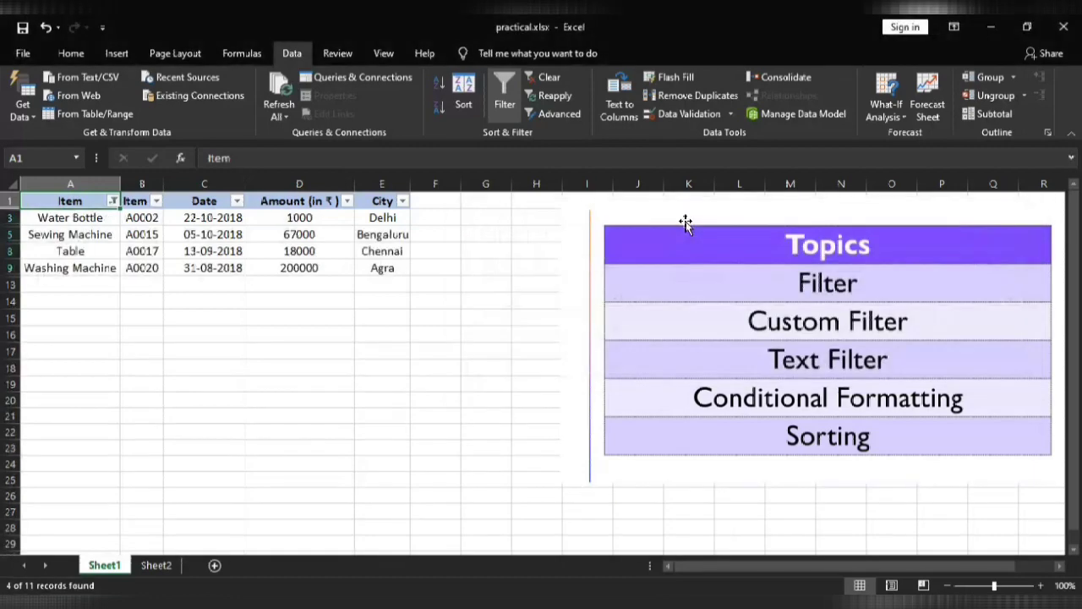
- Check the first and last filtered items, and clear the text filter from the Item column
{"action": "left_click", "coordinate": [100, 218]}
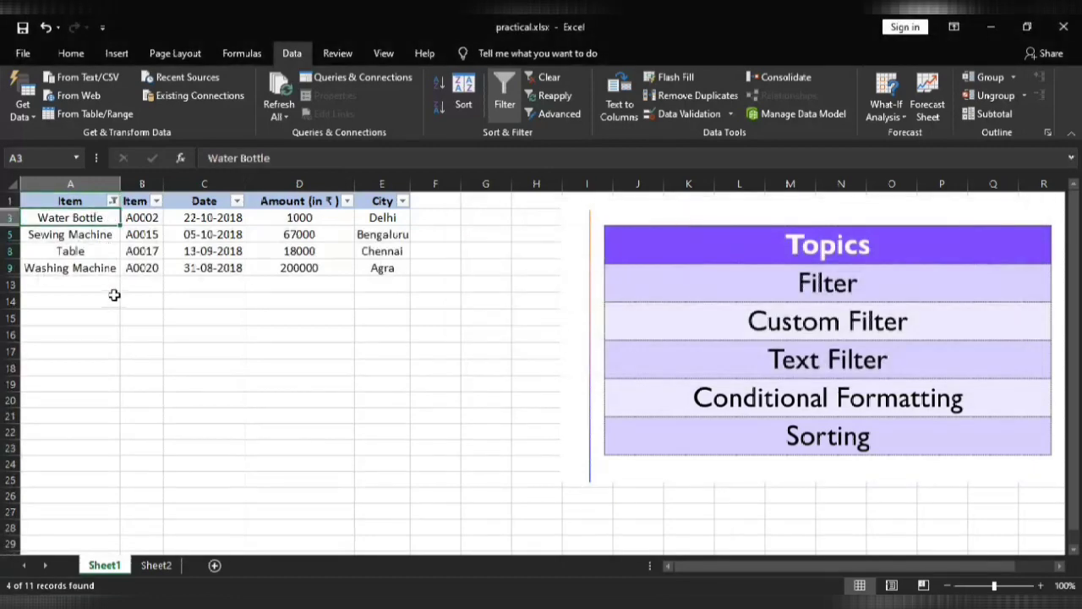
{"action": "left_click", "coordinate": [108, 268]}
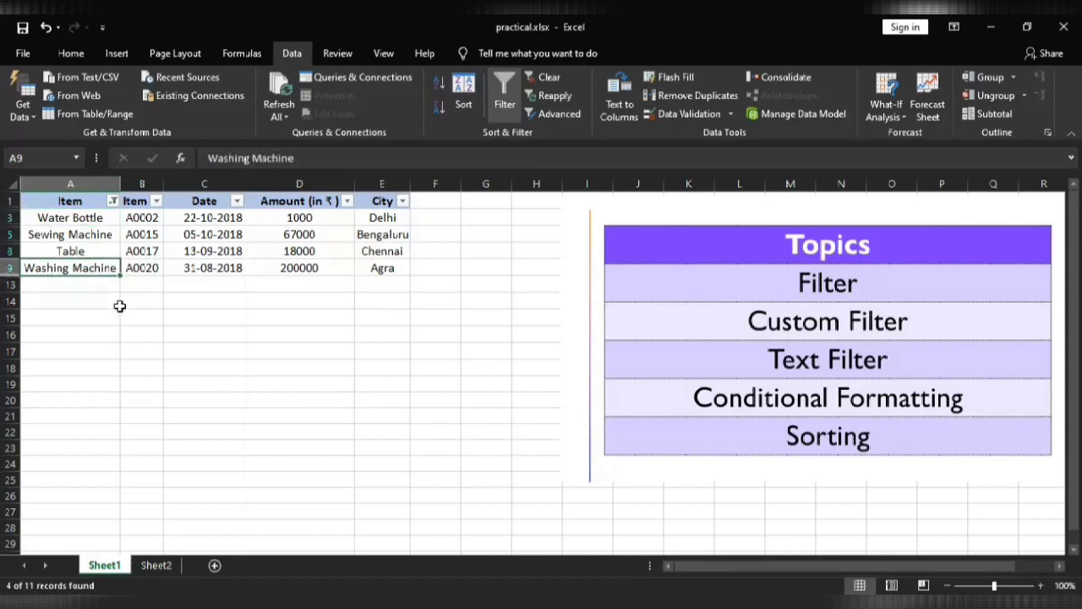
{"action": "left_click", "coordinate": [545, 77]}
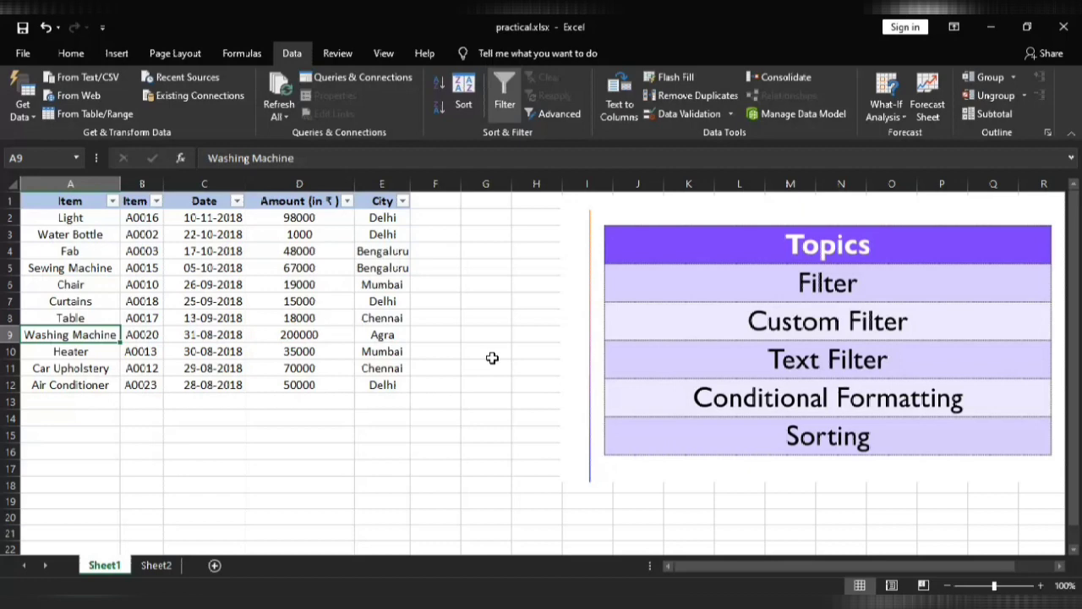
- Enter the note "Alt + A + T" in cell D15 below the table
{"action": "left_click", "coordinate": [308, 433]}
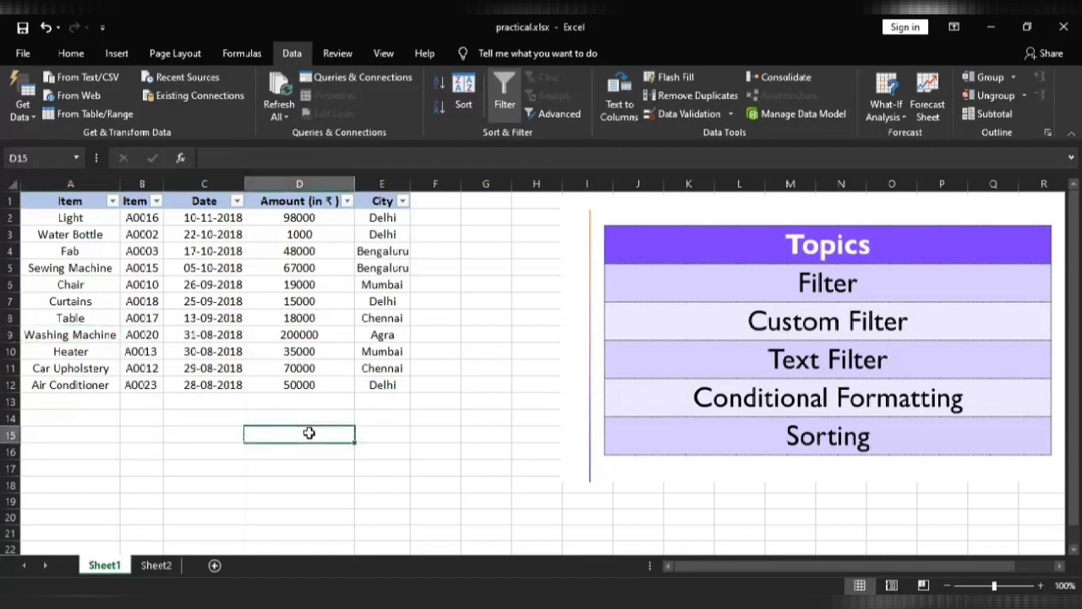
{"action": "type", "text": "A"}
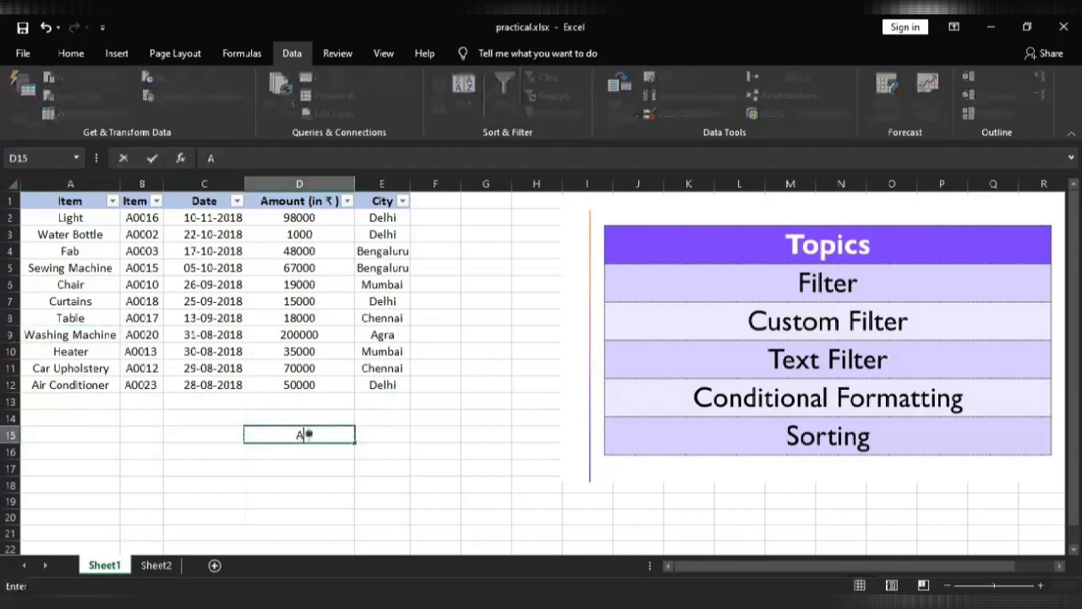
{"action": "type", "text": "lt +"}
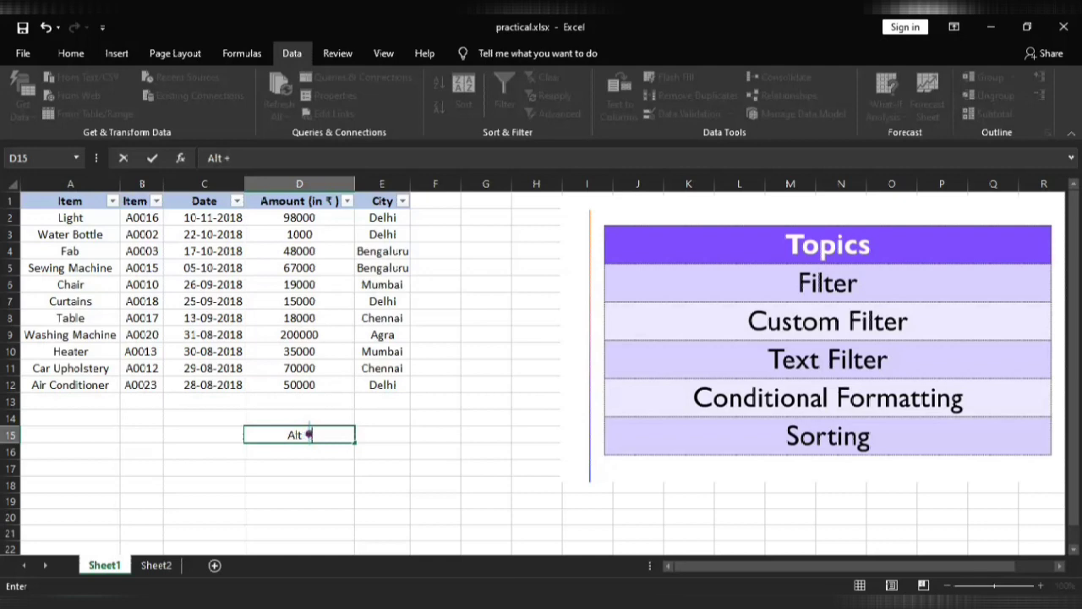
{"action": "type", "text": " A + T"}
{"action": "key", "text": "Return"}
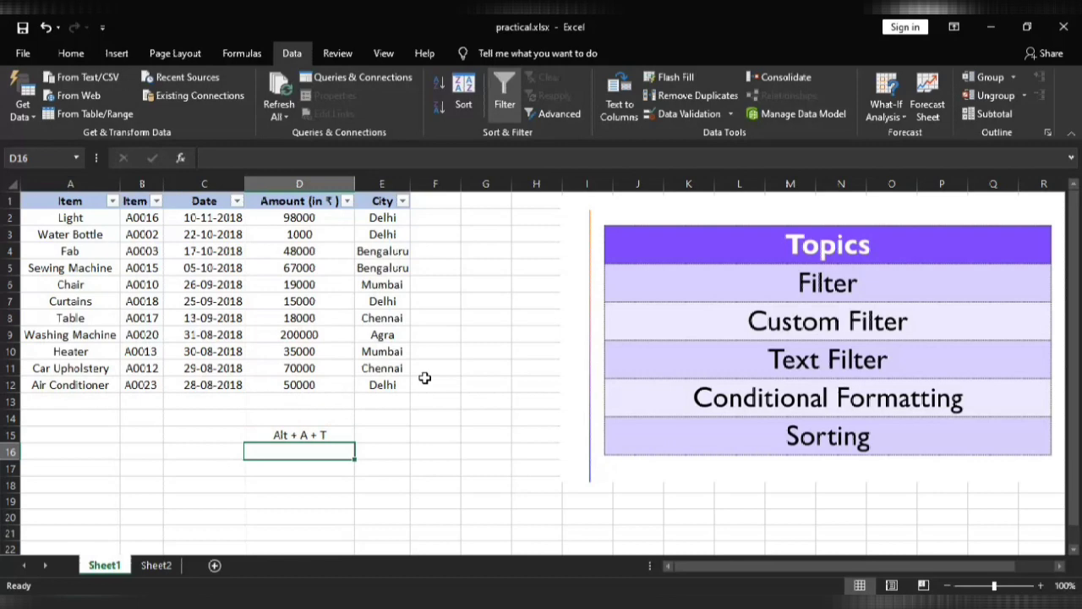
- Turn off filtering for the table and delete the shortcut note from cell D15
{"action": "key", "text": "alt+a"}
{"action": "key", "text": "t"}
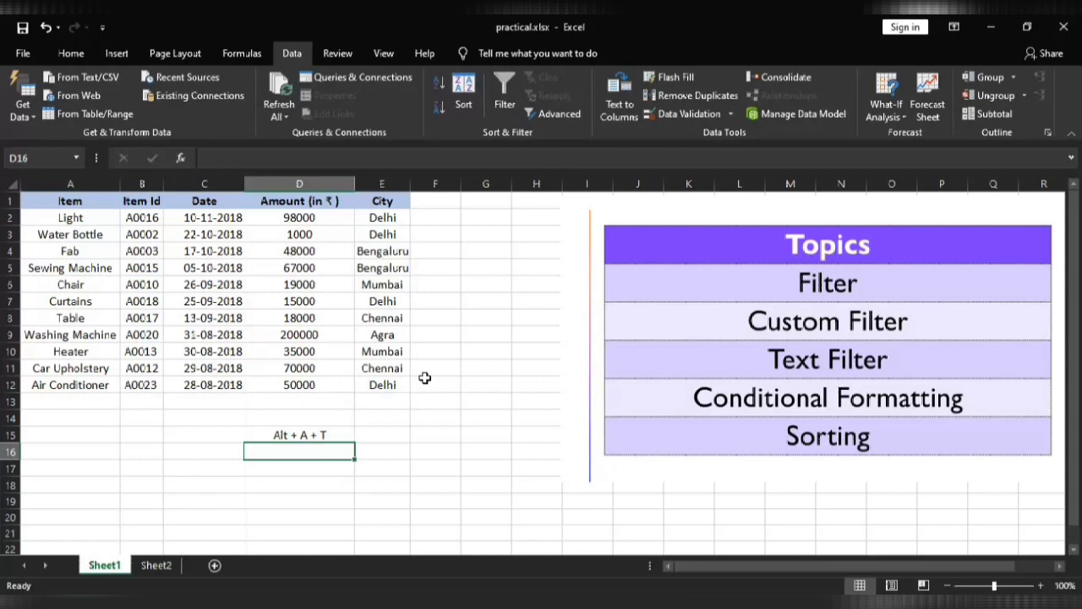
{"action": "key", "text": "Up"}
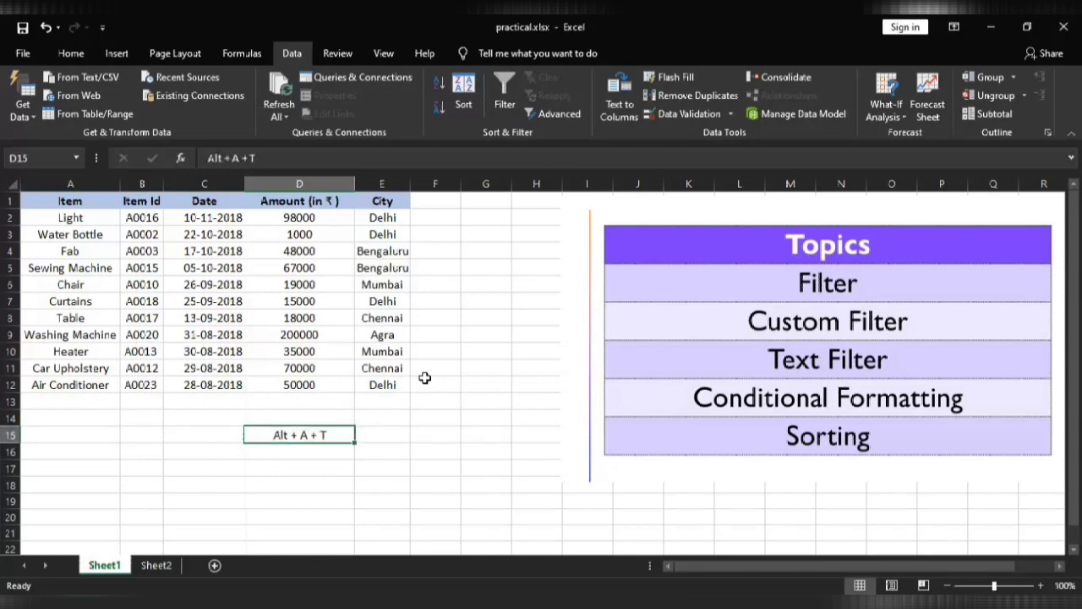
{"action": "key", "text": "Delete"}
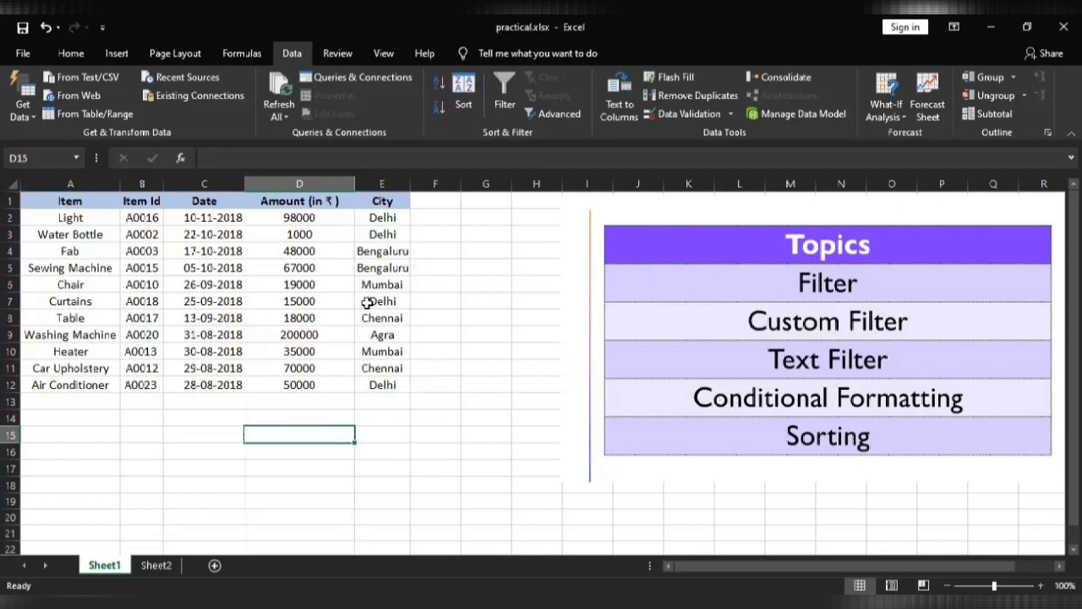
- Start a Greater Than highlight cells rule on the Amount values in D2:D12
{"action": "left_click", "coordinate": [318, 218]}
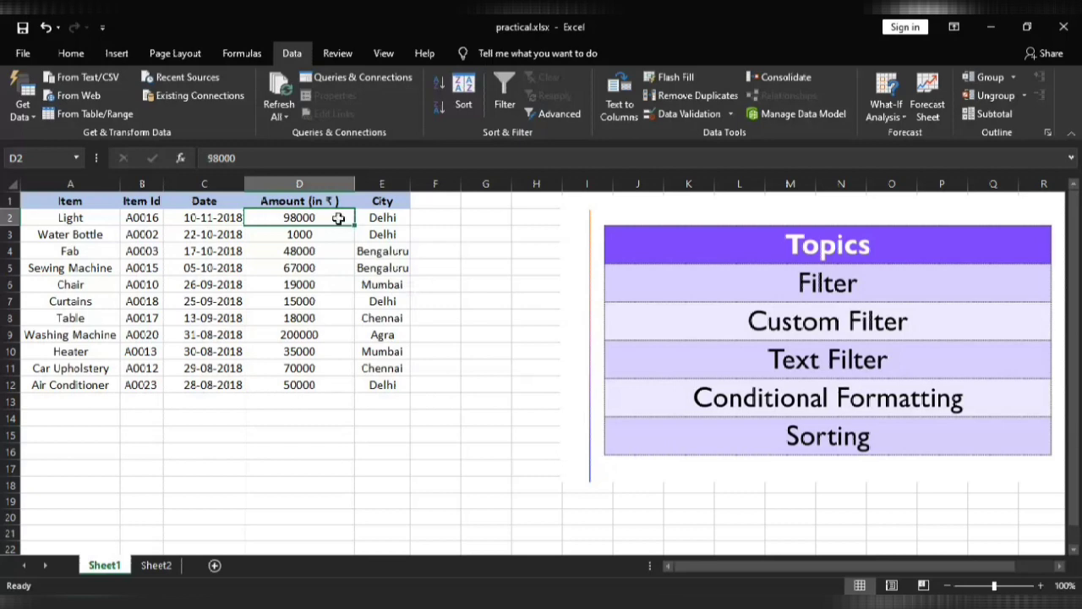
{"action": "left_click_drag", "start_coordinate": [341, 218], "coordinate": [332, 384]}
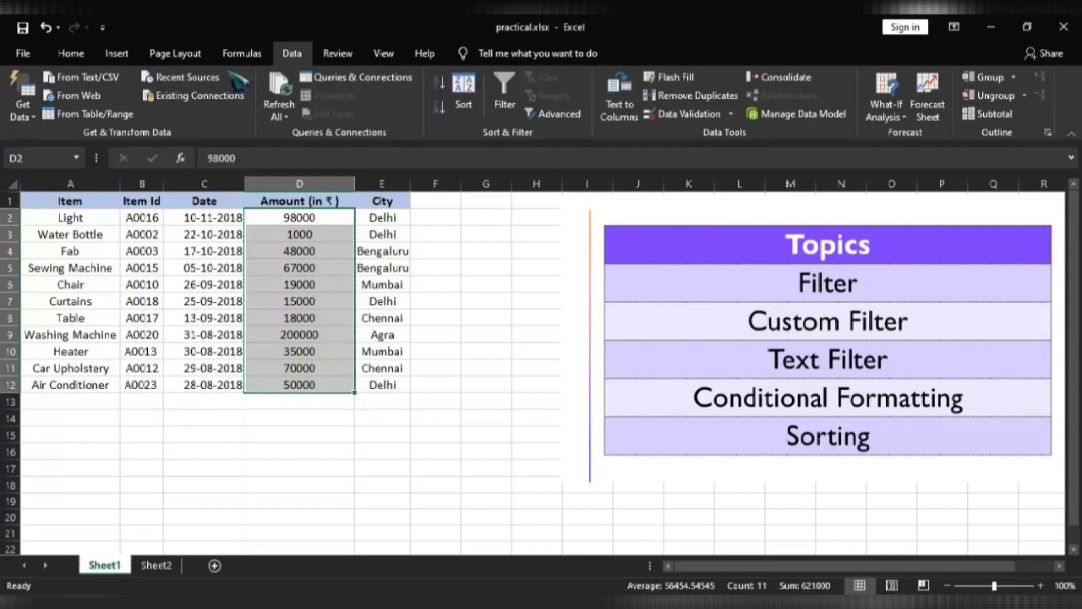
{"action": "left_click", "coordinate": [72, 59]}
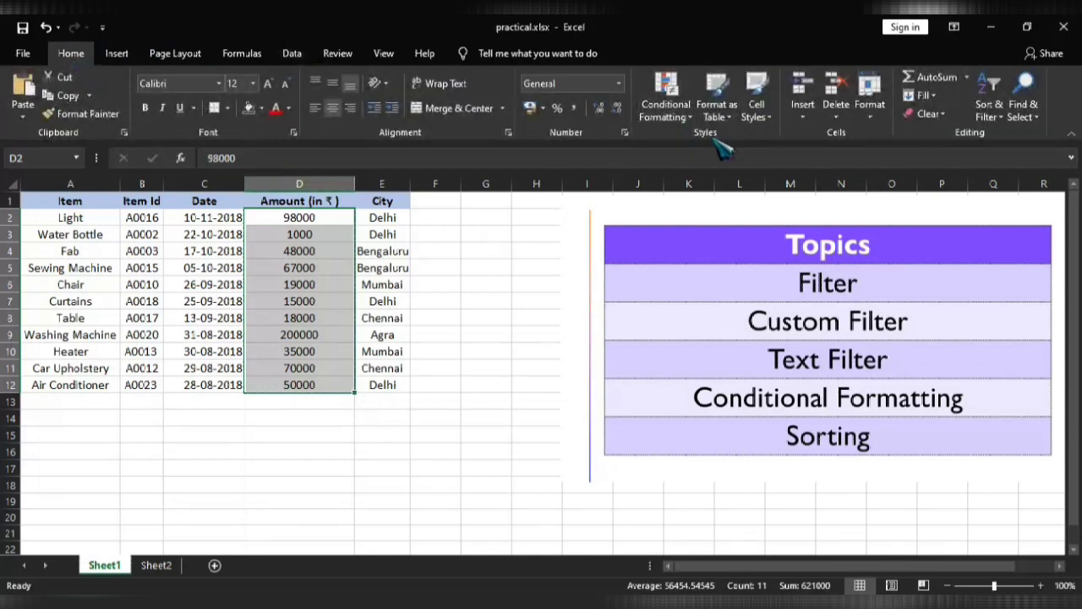
{"action": "left_click", "coordinate": [672, 114]}
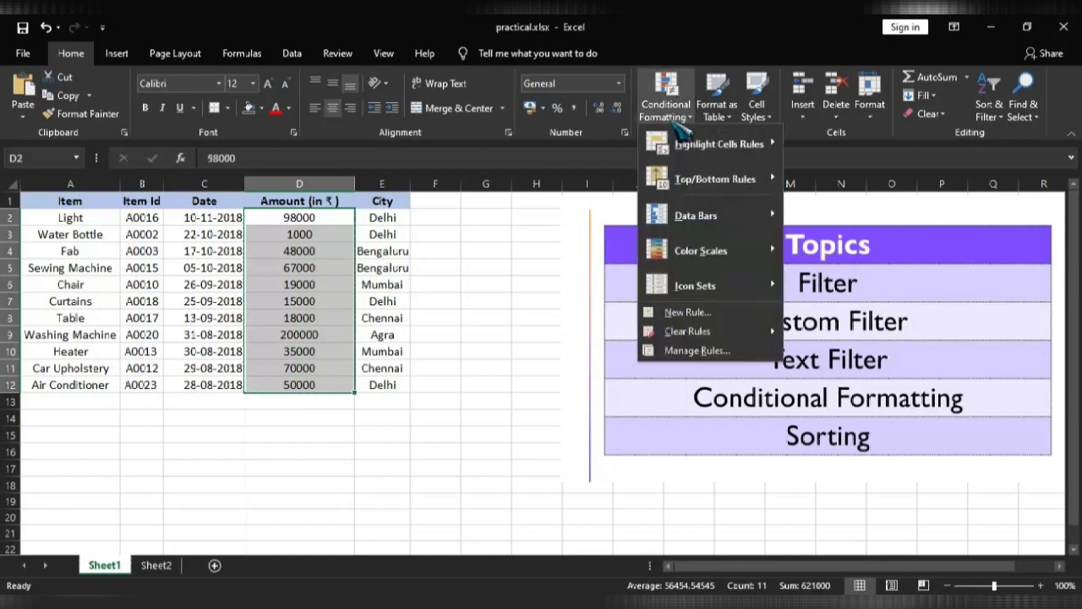
{"action": "mouse_move", "coordinate": [701, 144]}
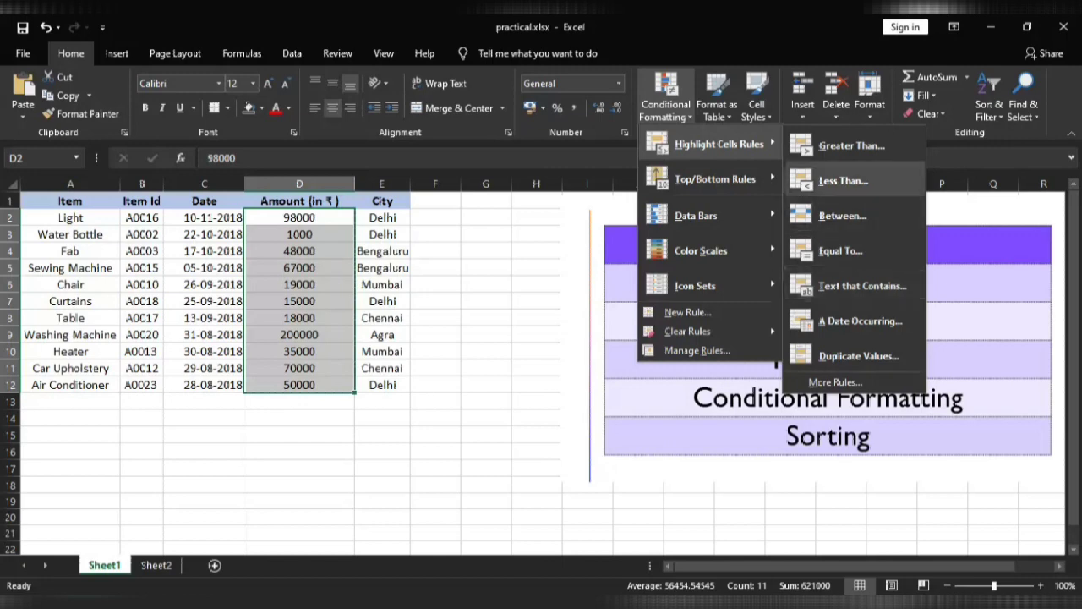
{"action": "left_click", "coordinate": [852, 146]}
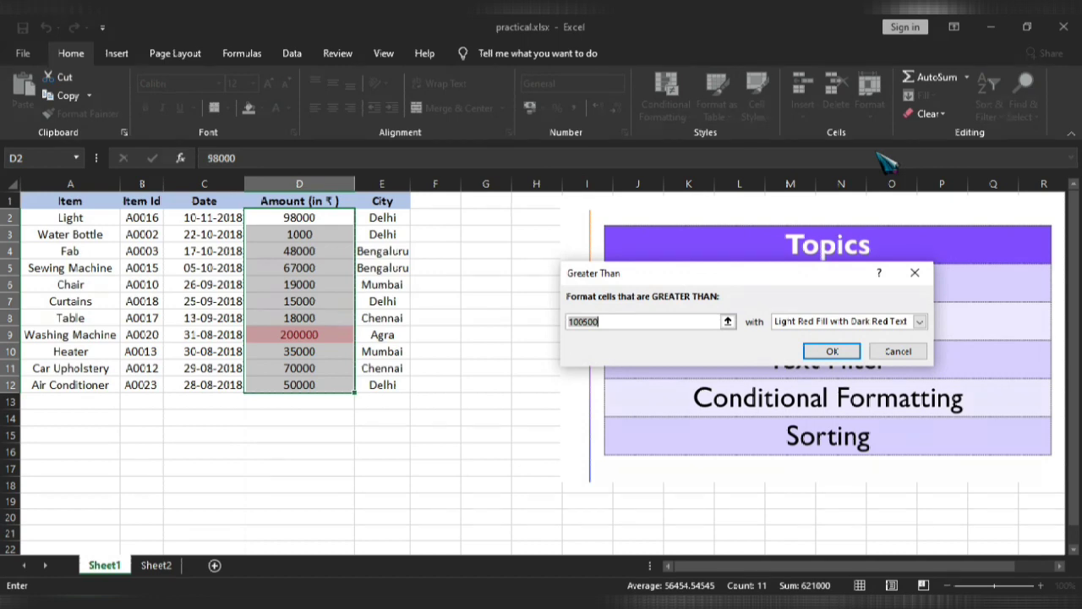
- Set the Greater Than rule to 10000 with the Red Border format, apply it to the Amount values and check the bordered cells
{"action": "key", "text": "BackSpace"}
{"action": "type", "text": "1000"}
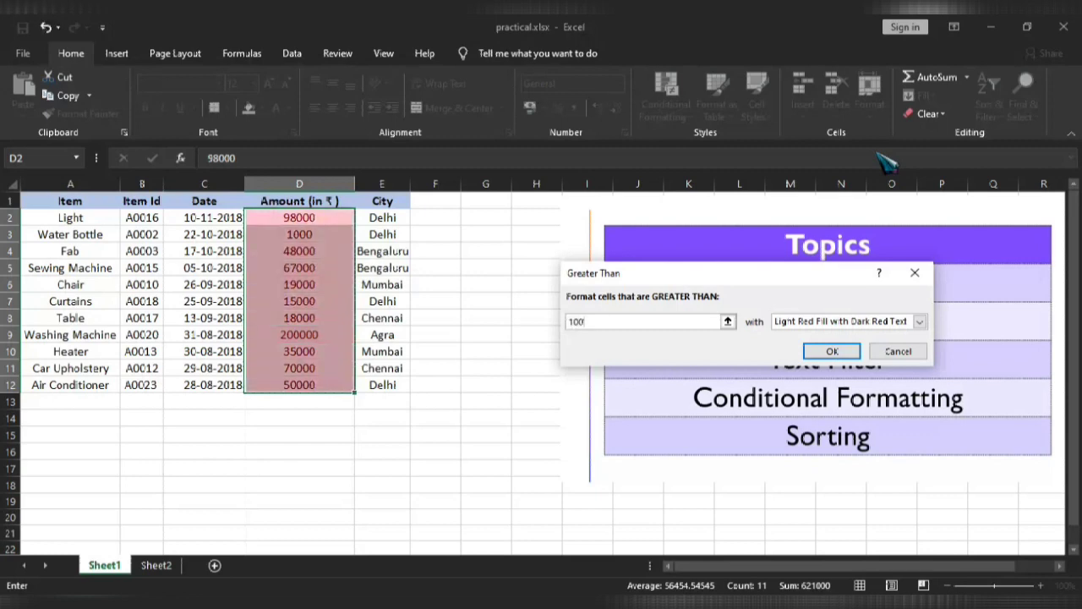
{"action": "type", "text": "0"}
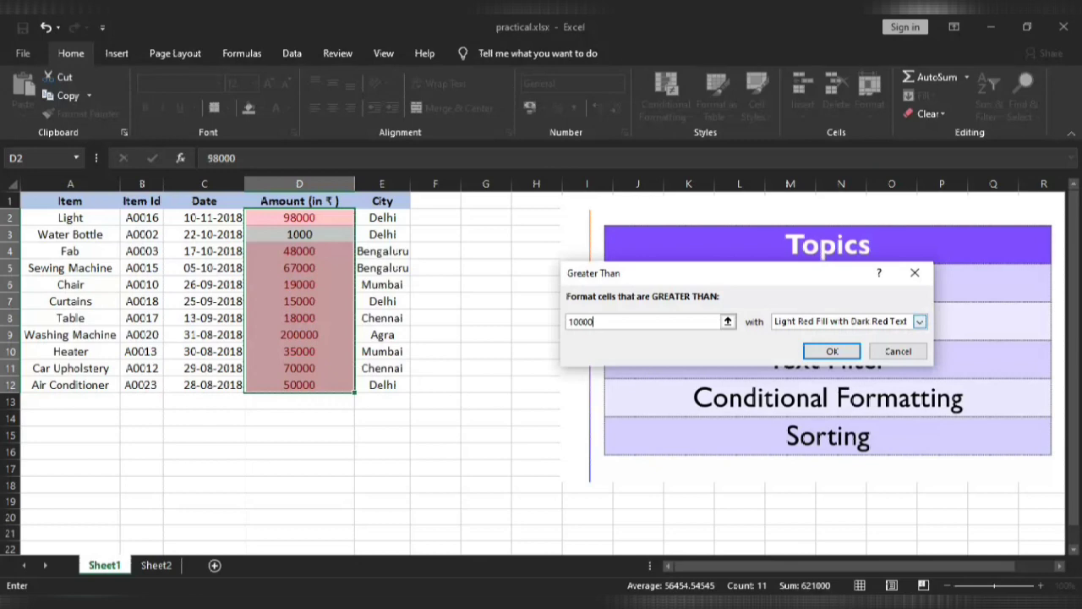
{"action": "left_click", "coordinate": [919, 321]}
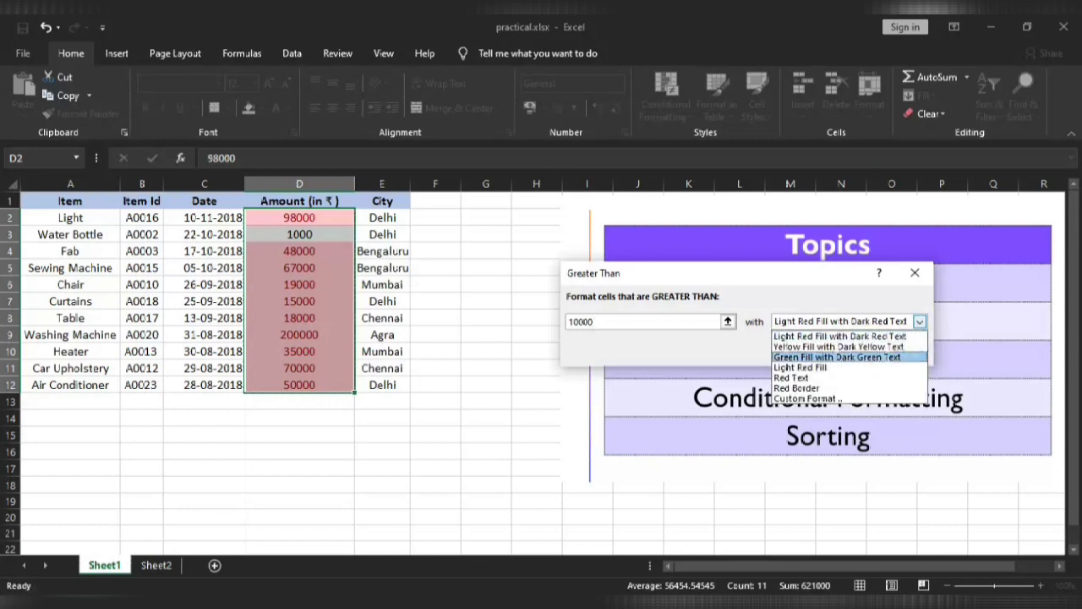
{"action": "left_click", "coordinate": [799, 387]}
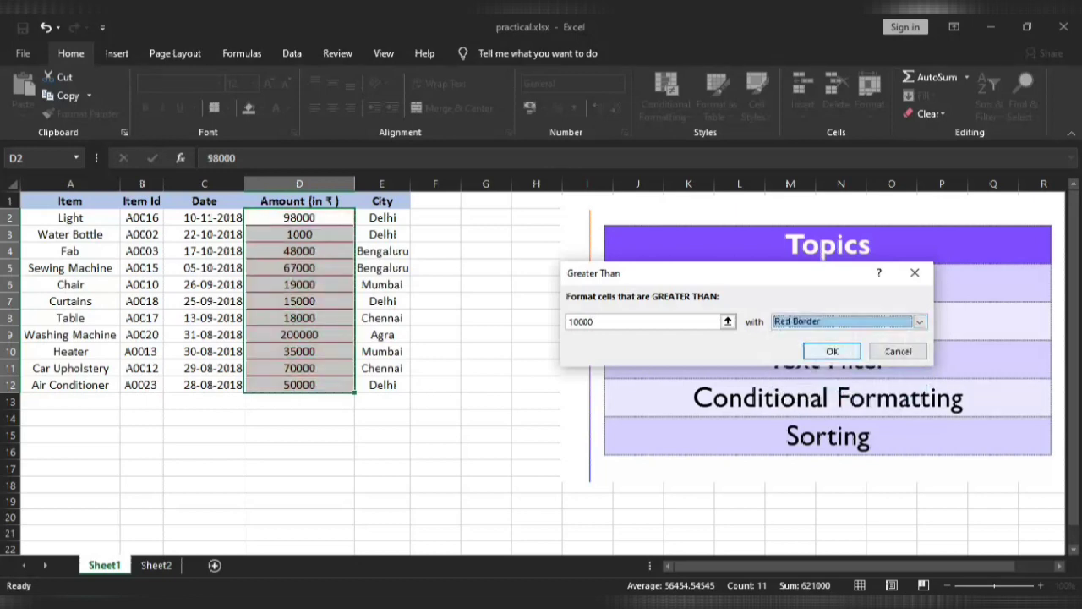
{"action": "left_click", "coordinate": [832, 351]}
{"action": "left_click", "coordinate": [436, 385]}
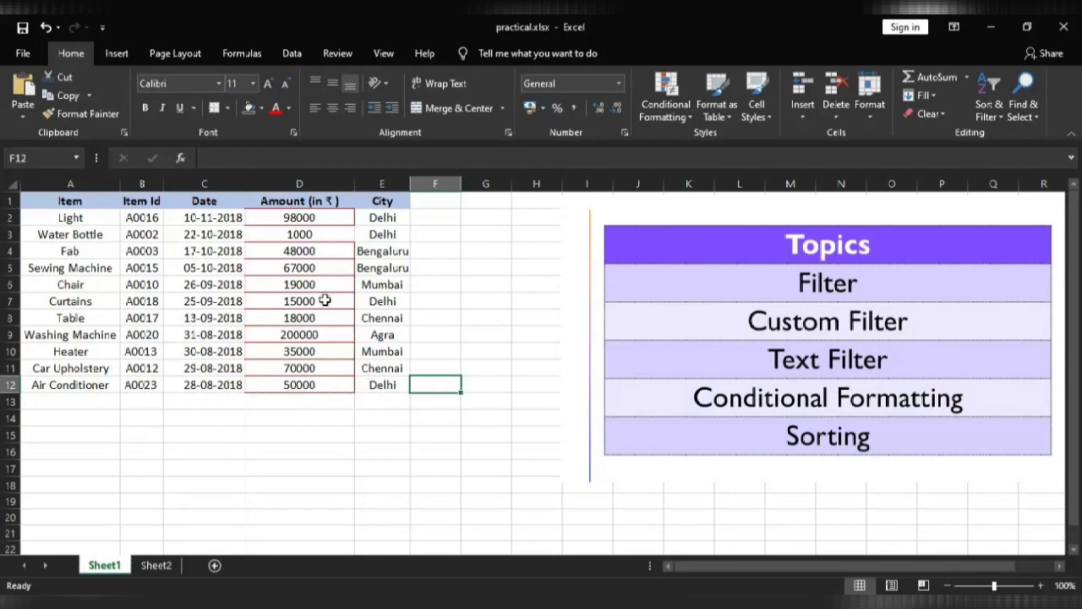
{"action": "left_click", "coordinate": [312, 250]}
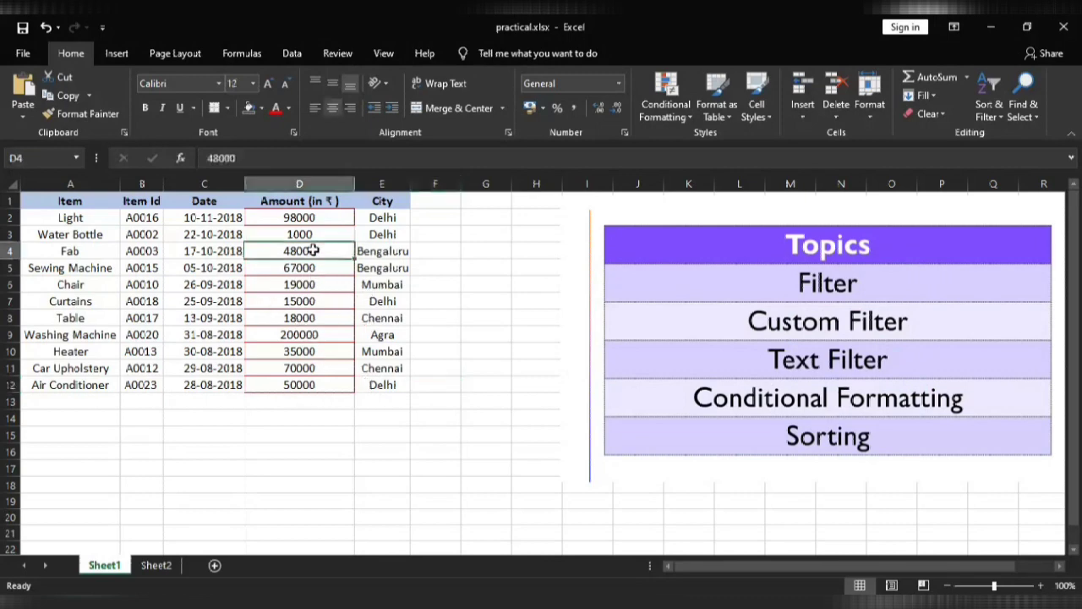
{"action": "left_click", "coordinate": [326, 217]}
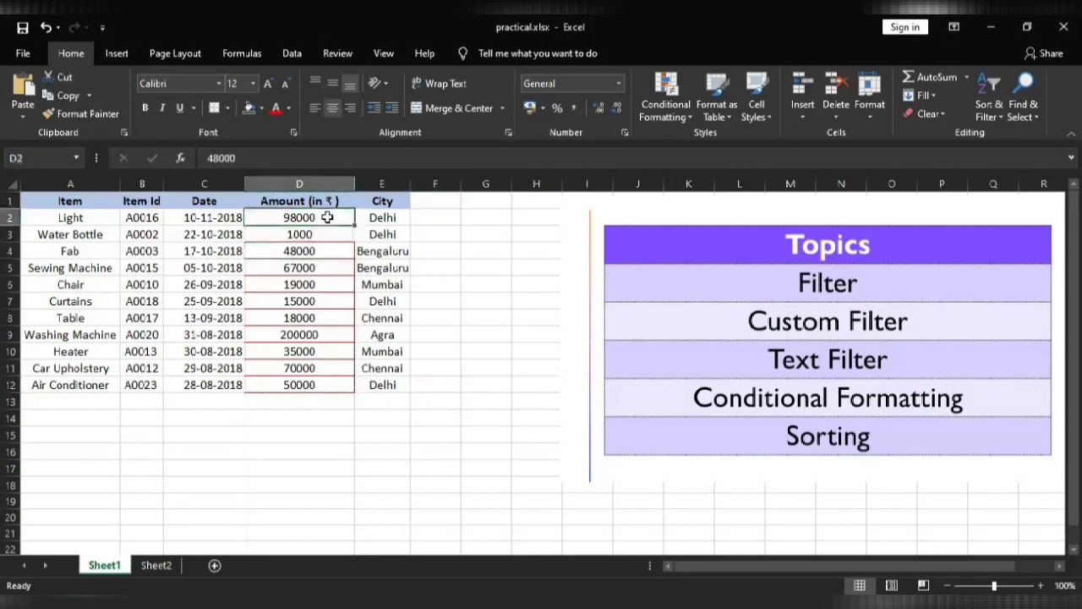
{"action": "left_click", "coordinate": [454, 283]}
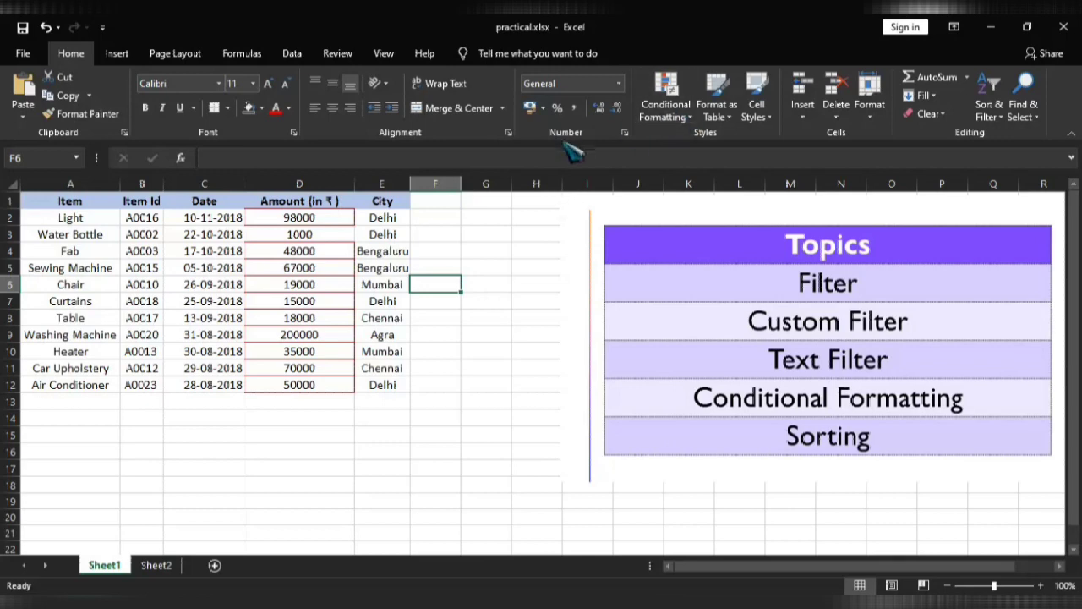
- Clear the conditional formatting rules from the entire sheet
{"action": "left_click_drag", "start_coordinate": [302, 219], "coordinate": [309, 380]}
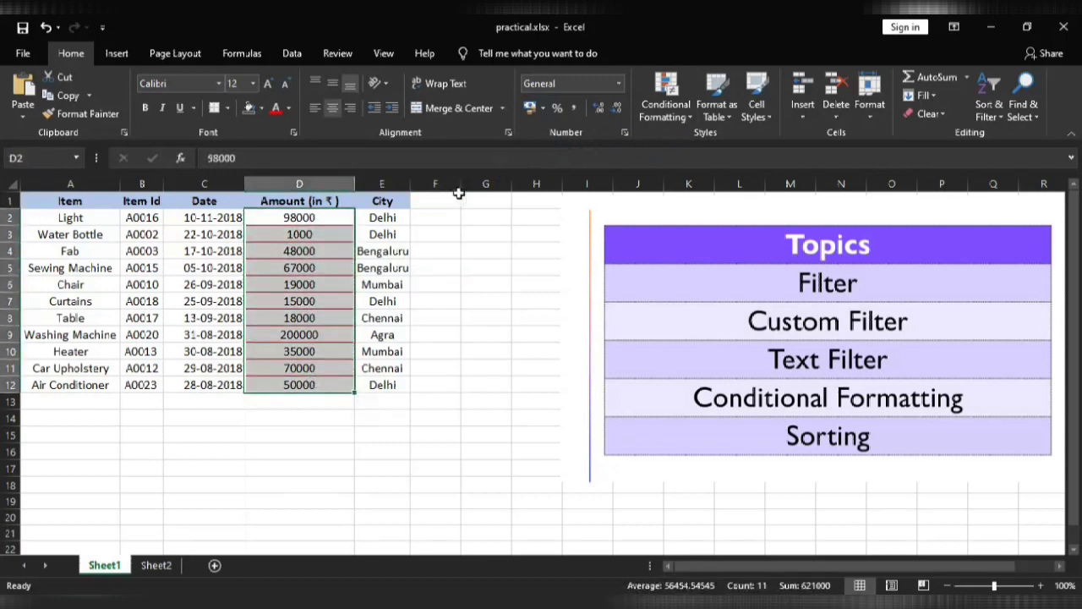
{"action": "left_click", "coordinate": [686, 118]}
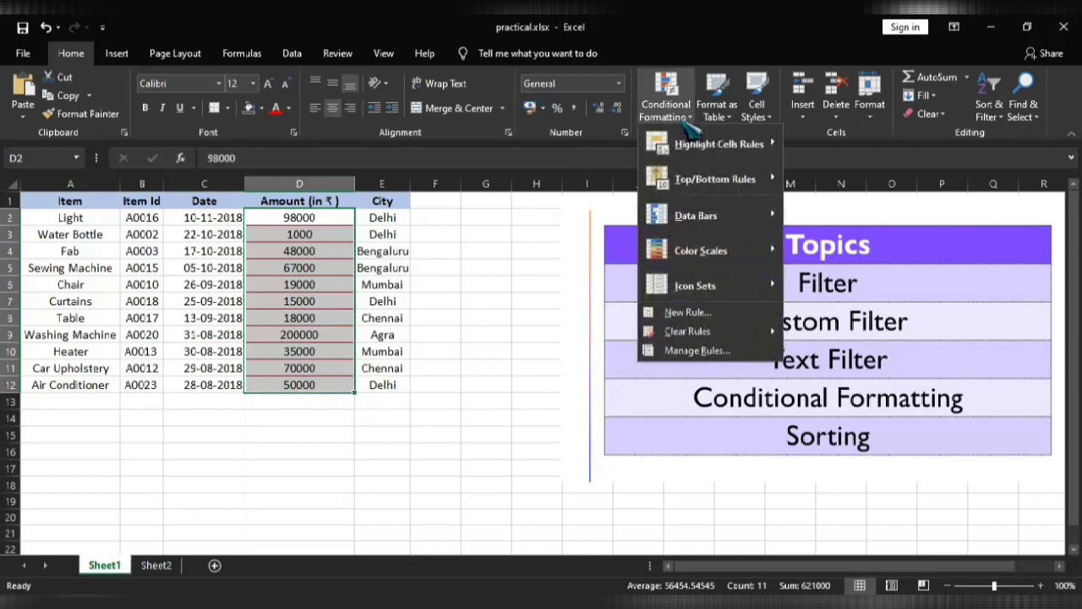
{"action": "mouse_move", "coordinate": [687, 332]}
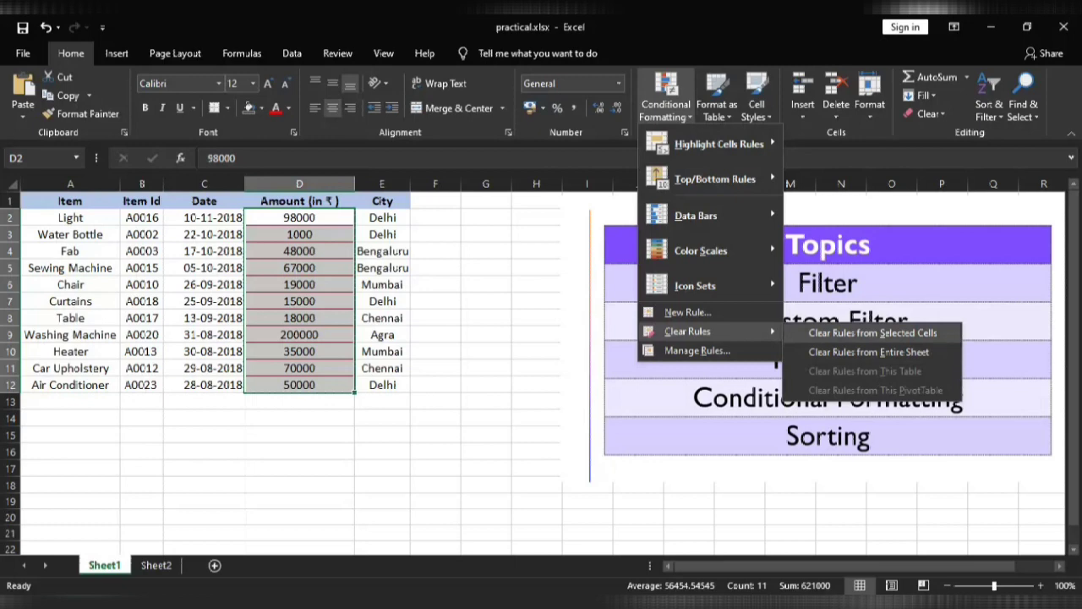
{"action": "left_click", "coordinate": [879, 351]}
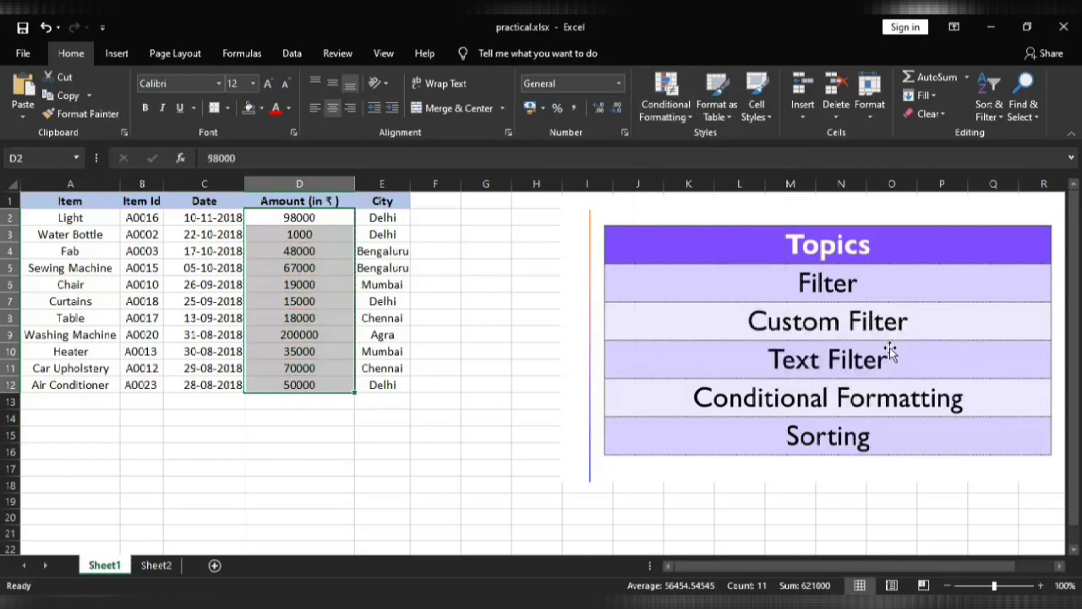
{"action": "left_click", "coordinate": [504, 350]}
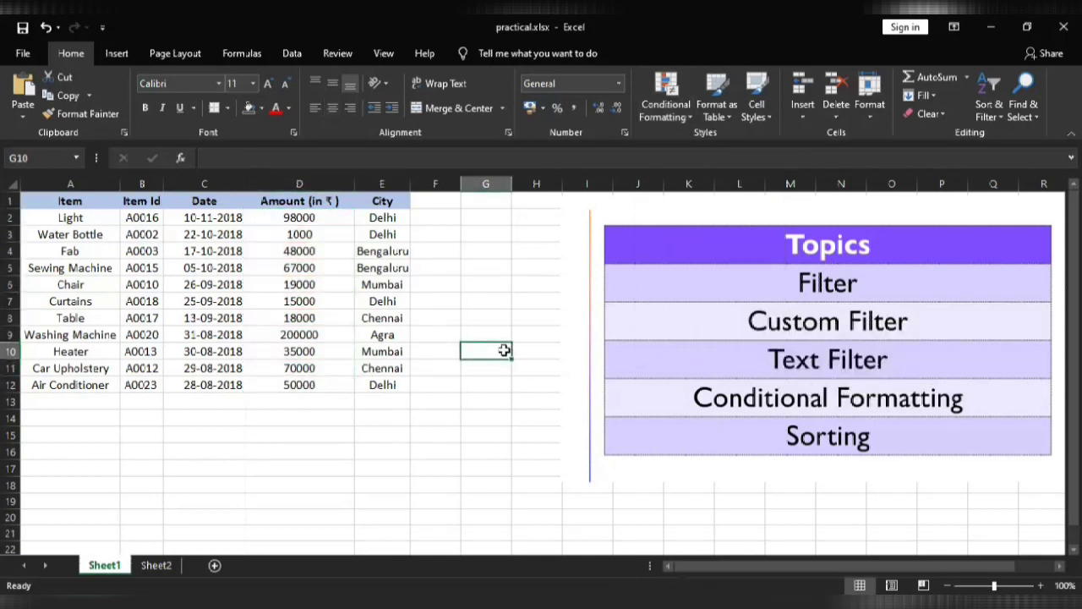
{"action": "key", "text": "Right"}
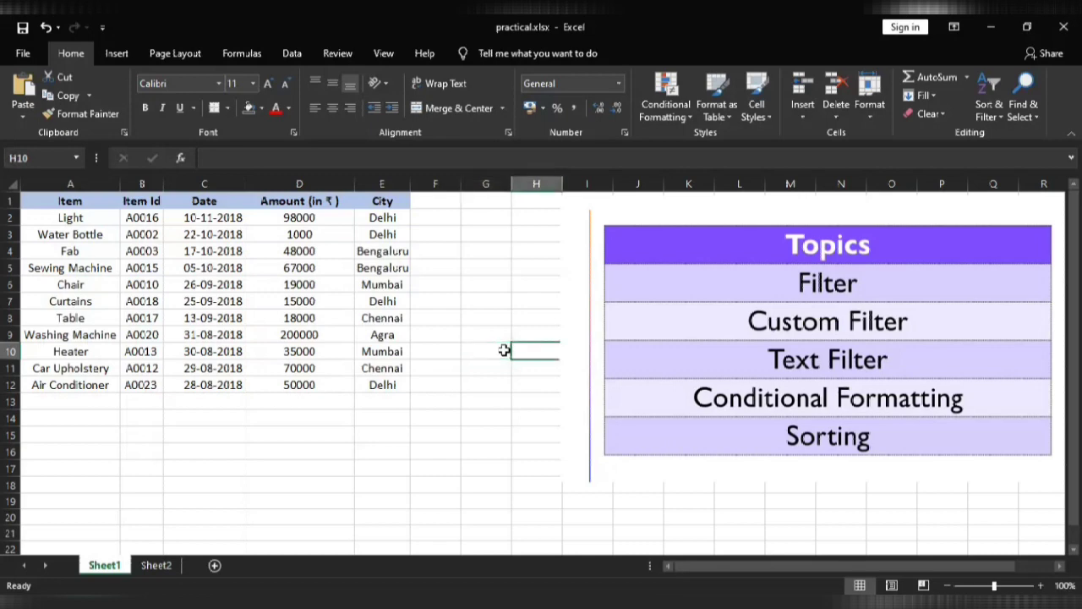
{"action": "key", "text": "Left"}
{"action": "key", "text": "Down"}
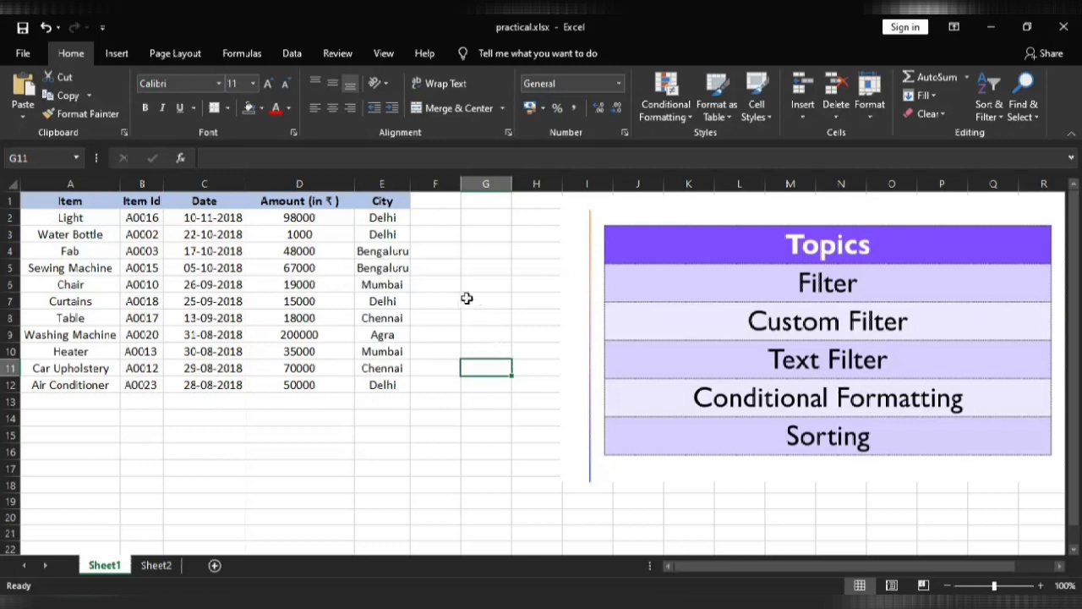
- Sort the table by the Item column in A to Z order, and re-sort it in Z to A order
{"action": "left_click", "coordinate": [99, 200]}
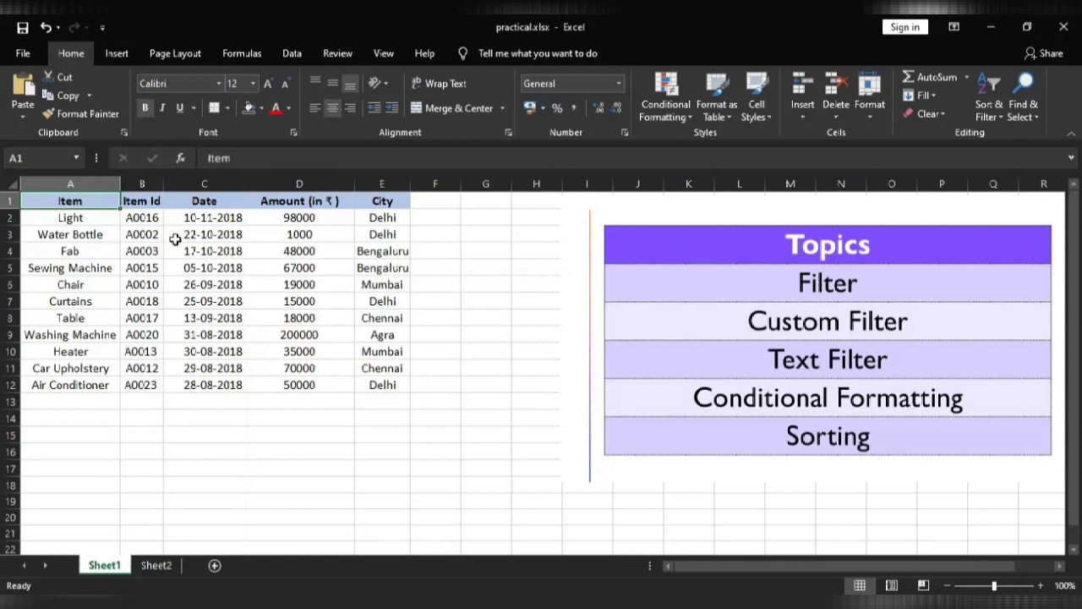
{"action": "left_click", "coordinate": [291, 54]}
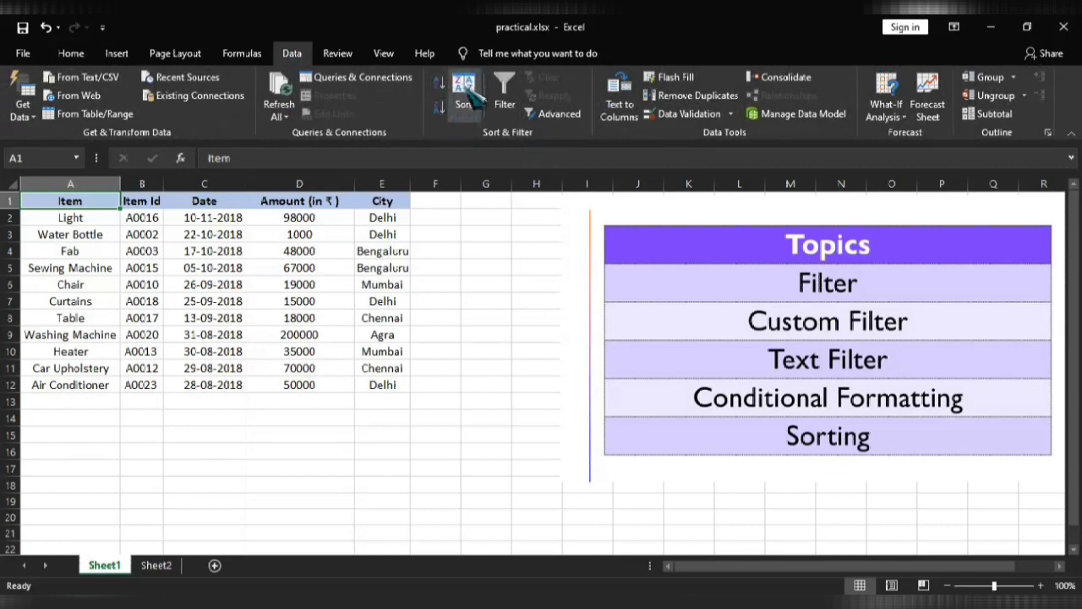
{"action": "left_click", "coordinate": [473, 97]}
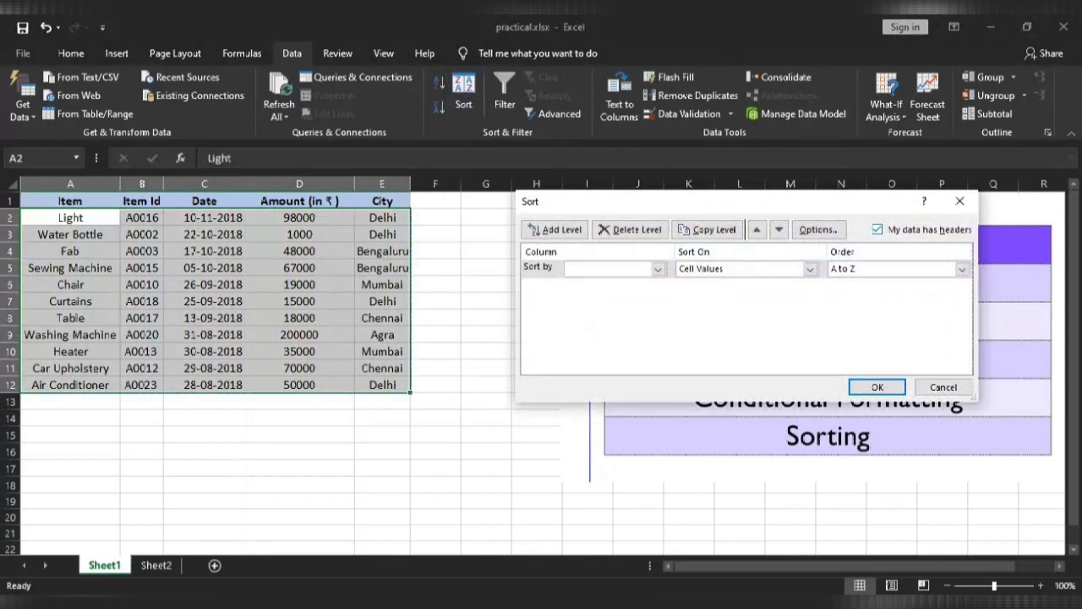
{"action": "left_click", "coordinate": [959, 200]}
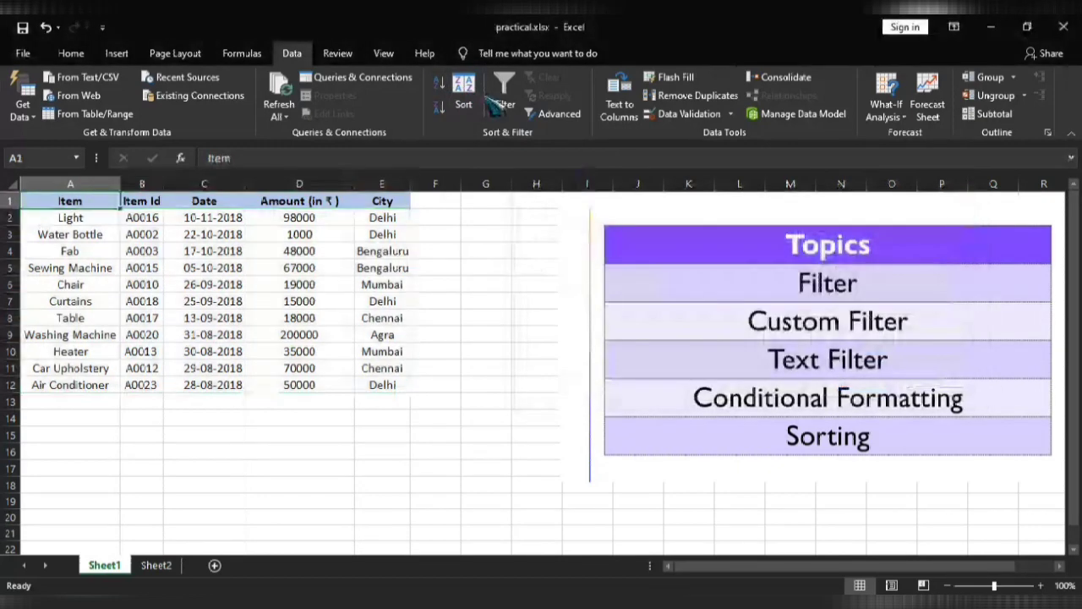
{"action": "left_click", "coordinate": [443, 87]}
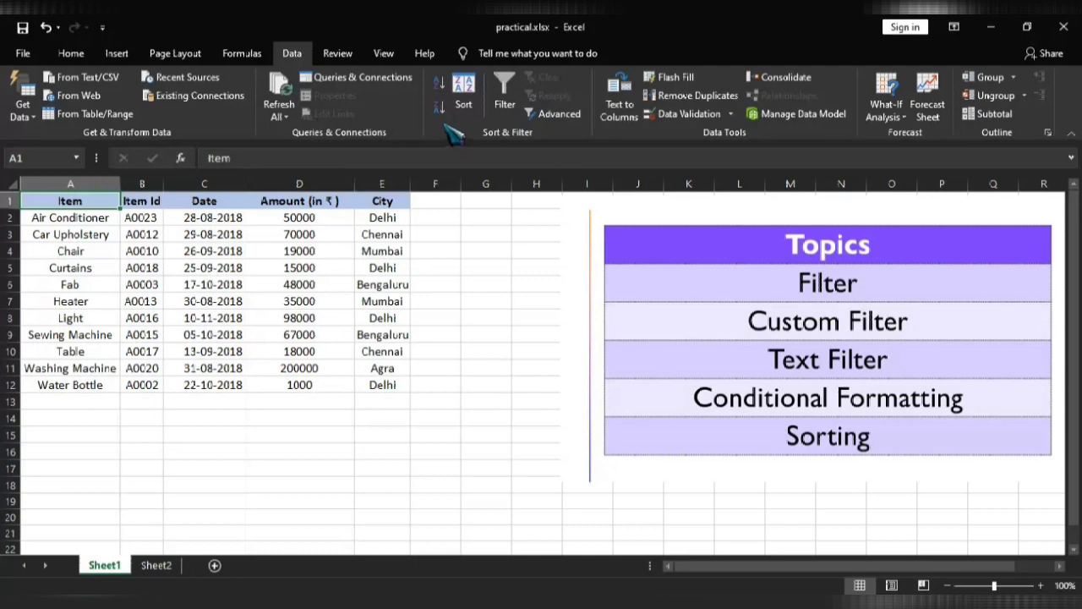
{"action": "left_click", "coordinate": [440, 108]}
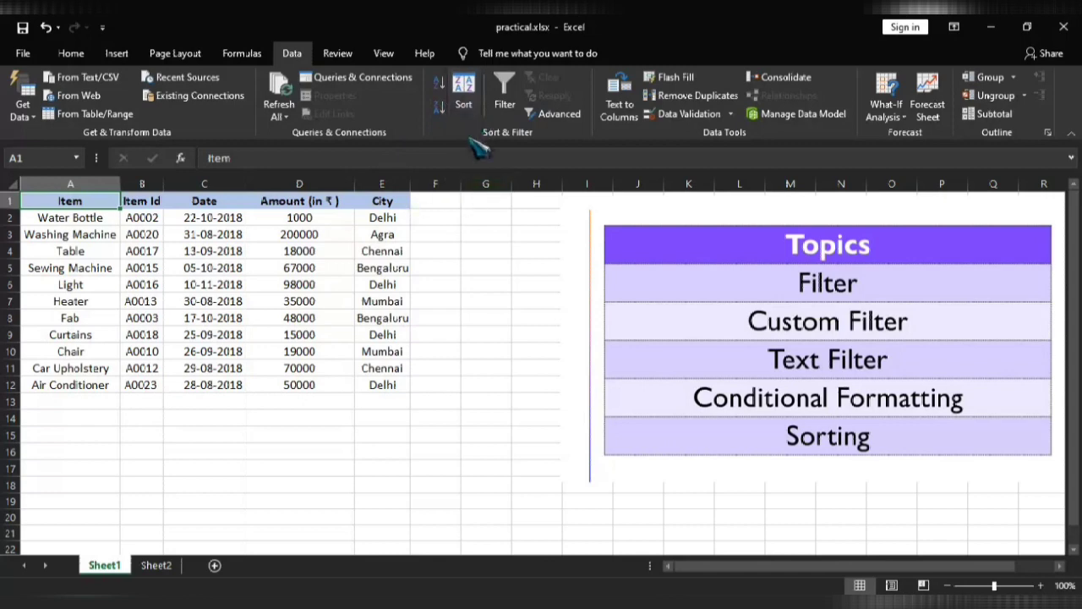
- Sort the table by City on cell values in A to Z order, and check the City column
{"action": "left_click", "coordinate": [463, 103]}
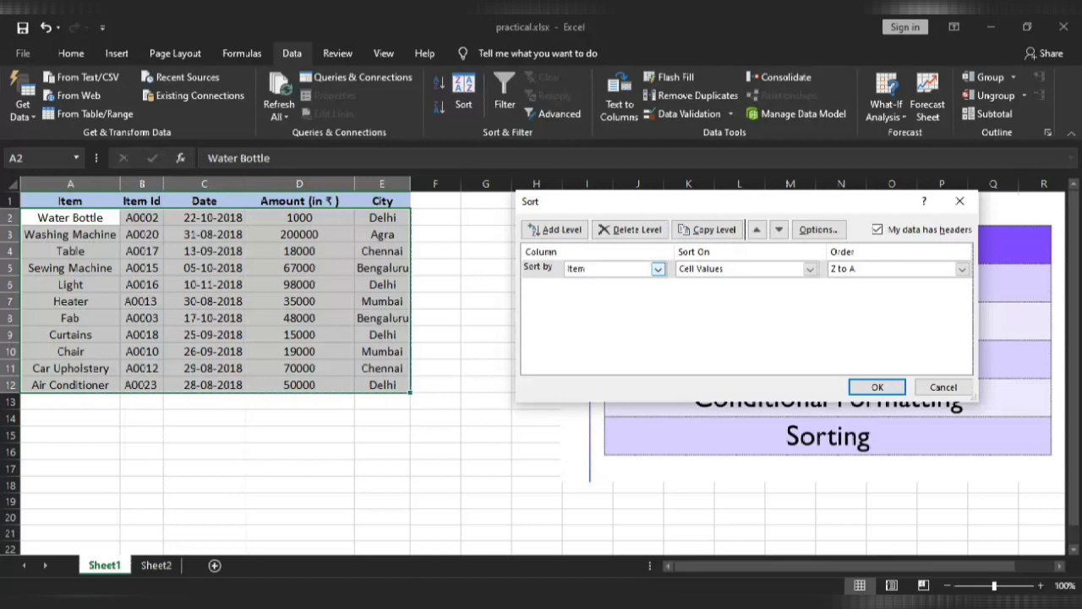
{"action": "left_click", "coordinate": [657, 268]}
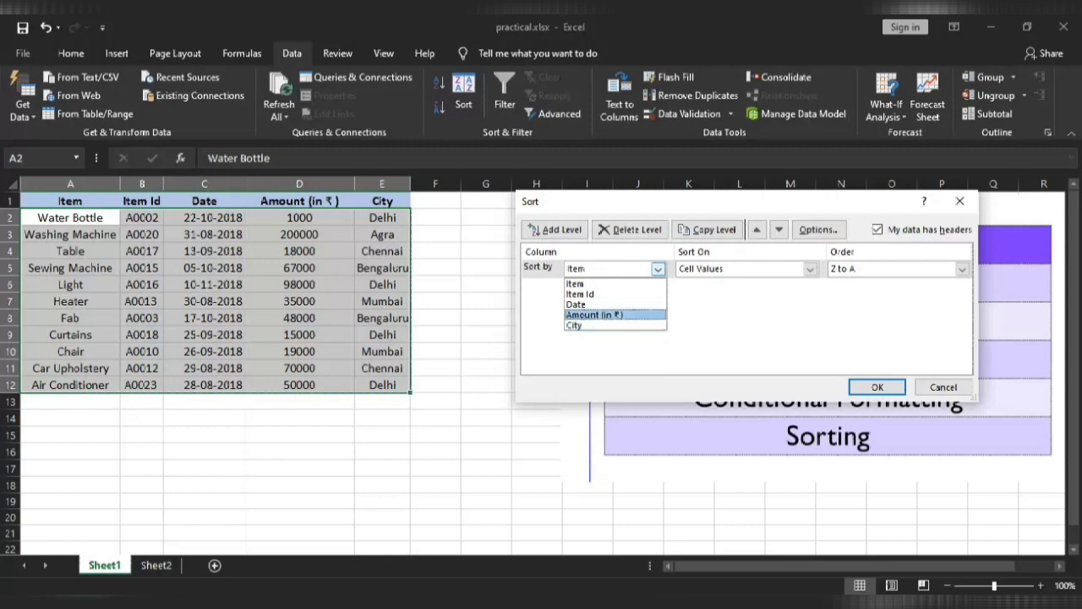
{"action": "left_click", "coordinate": [591, 325]}
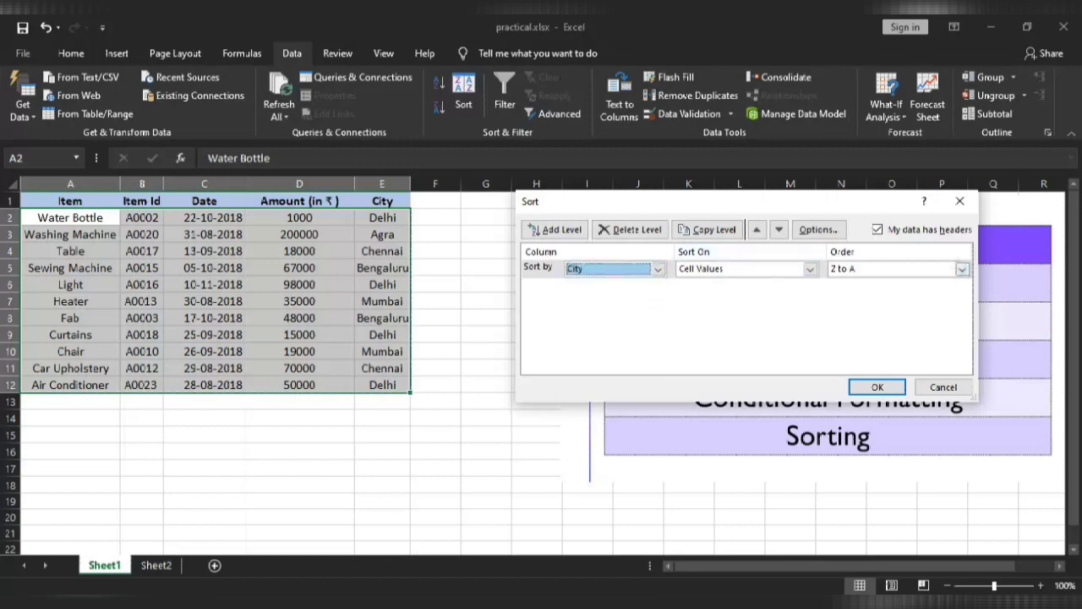
{"action": "left_click", "coordinate": [962, 268]}
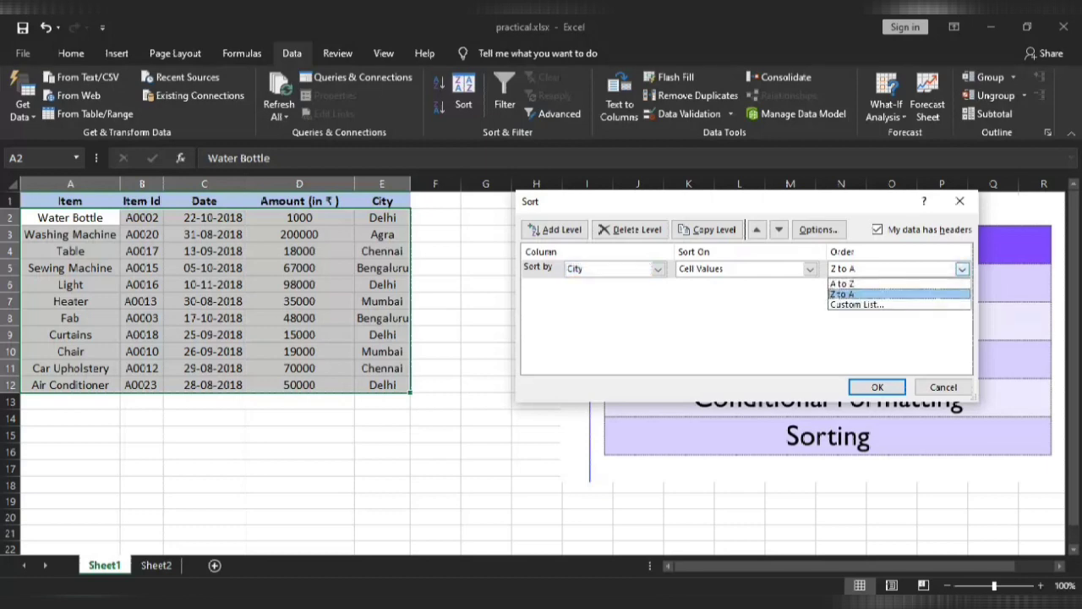
{"action": "left_click", "coordinate": [879, 284]}
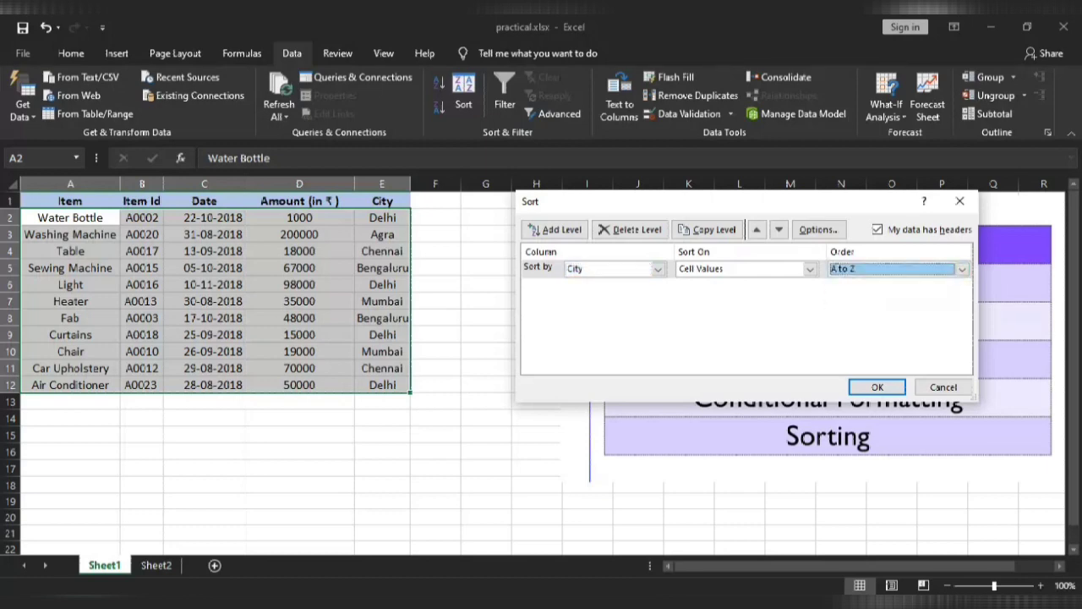
{"action": "left_click", "coordinate": [873, 388]}
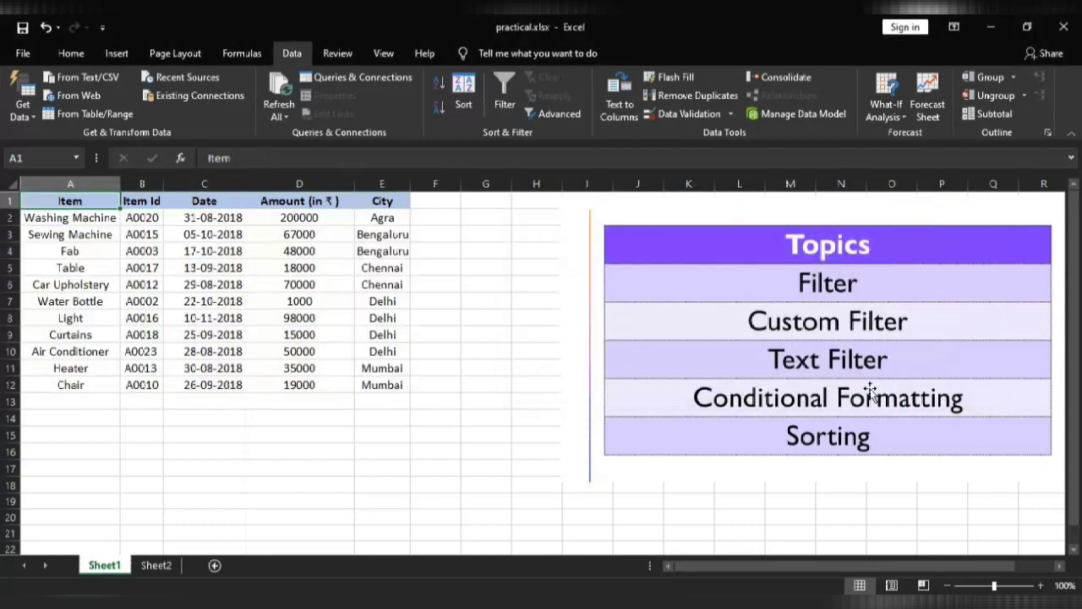
{"action": "left_click", "coordinate": [379, 217]}
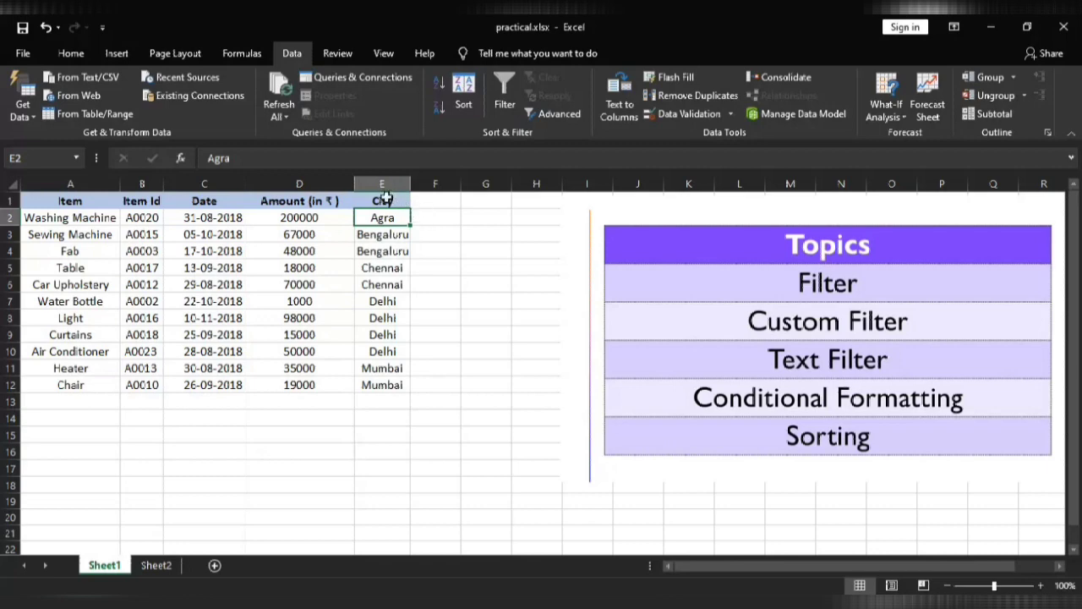
{"action": "left_click", "coordinate": [393, 201]}
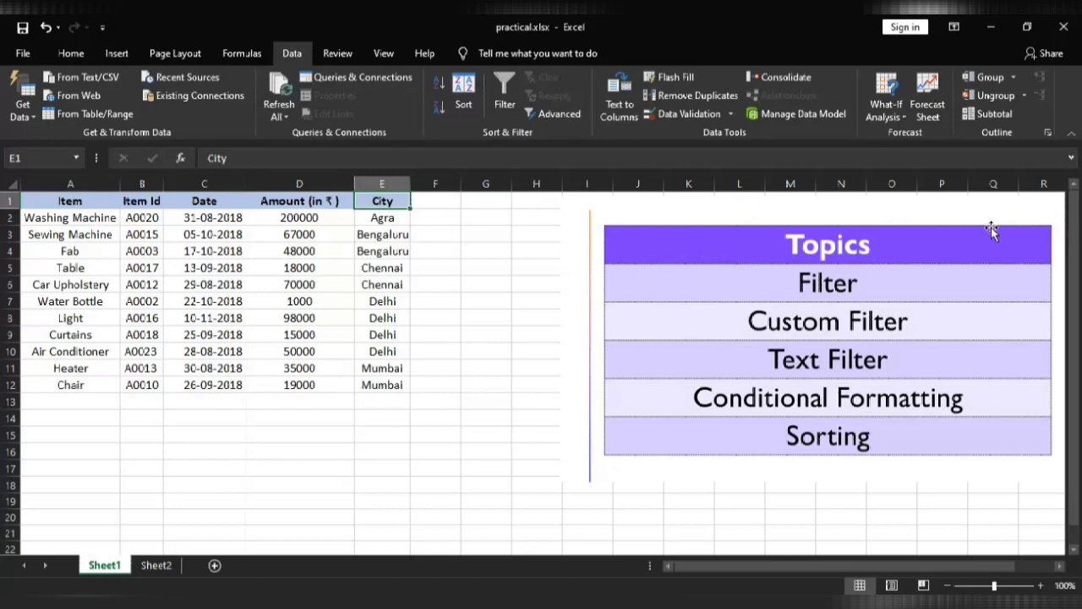
- Fill the empty cell W1, beyond the Topics picture, with black
{"action": "left_click", "coordinate": [529, 307]}
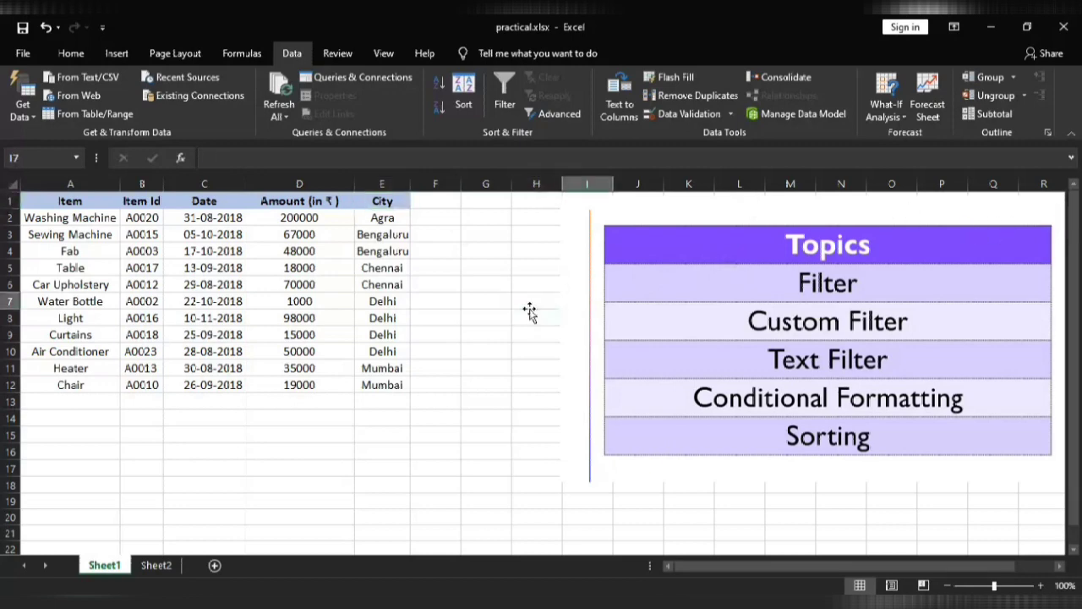
{"action": "key", "text": "Right"}
{"action": "key", "text": "Right"}
{"action": "key", "text": "Right"}
{"action": "key", "text": "Right"}
{"action": "key", "text": "Right"}
{"action": "key", "text": "Right"}
{"action": "key", "text": "Right"}
{"action": "key", "text": "Right"}
{"action": "key", "text": "Right"}
{"action": "key", "text": "Right"}
{"action": "key", "text": "Right"}
{"action": "key", "text": "Right"}
{"action": "key", "text": "Right"}
{"action": "key", "text": "Right"}
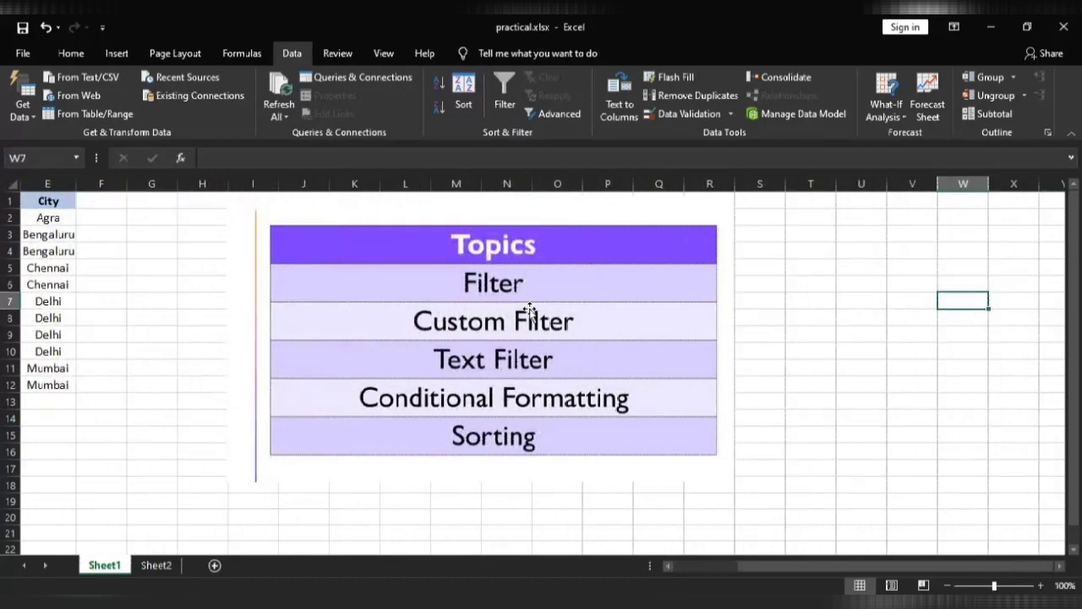
{"action": "key", "text": "Up"}
{"action": "key", "text": "Up"}
{"action": "key", "text": "Up"}
{"action": "key", "text": "Up"}
{"action": "key", "text": "Up"}
{"action": "key", "text": "Up"}
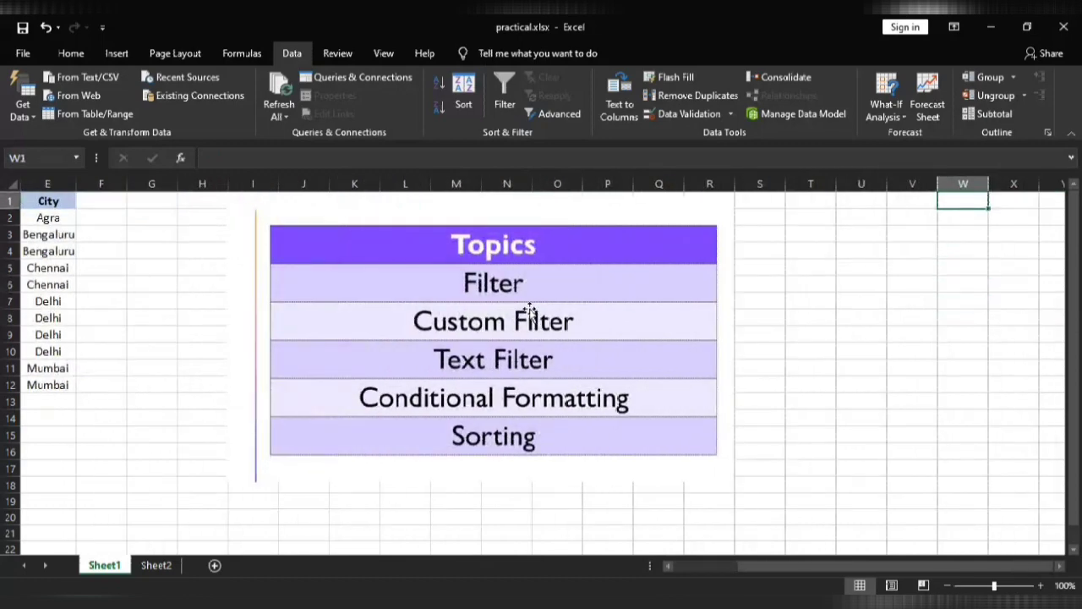
{"action": "left_click", "coordinate": [71, 54]}
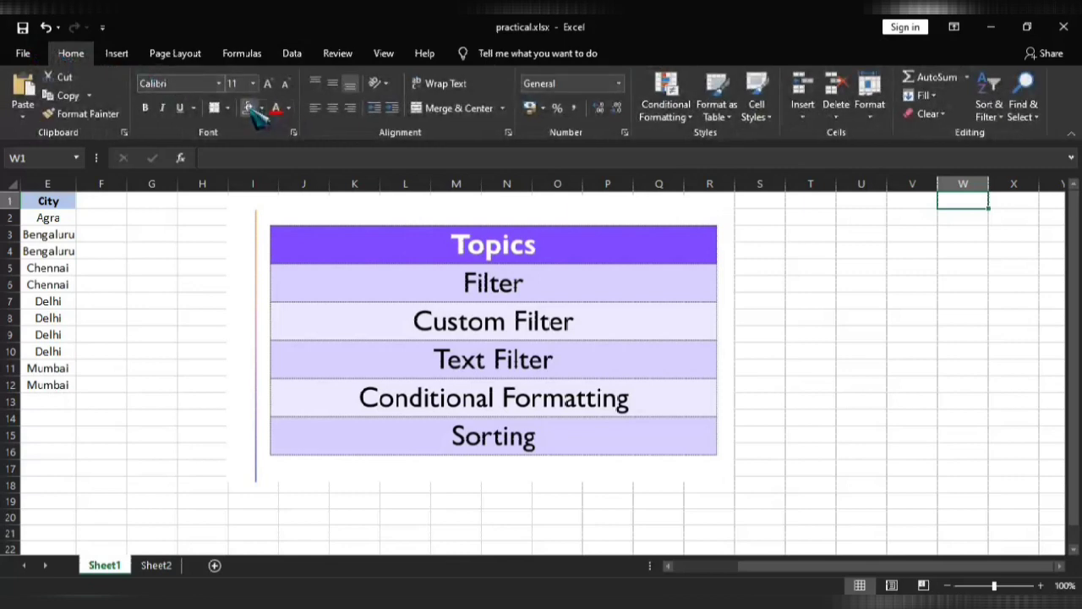
{"action": "left_click", "coordinate": [261, 107]}
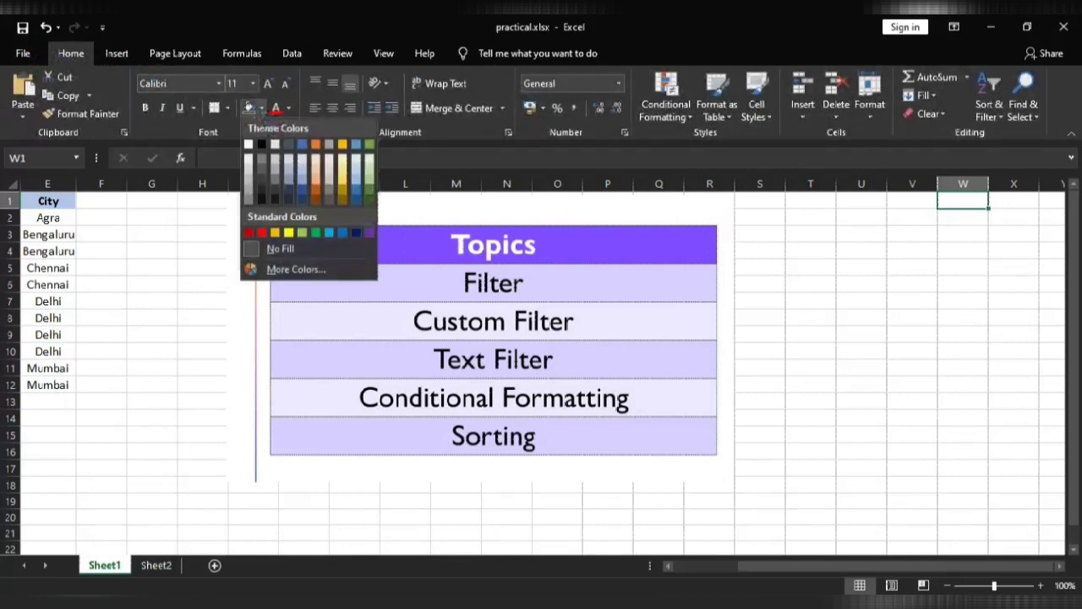
{"action": "left_click", "coordinate": [261, 144]}
{"action": "left_click", "coordinate": [186, 243]}
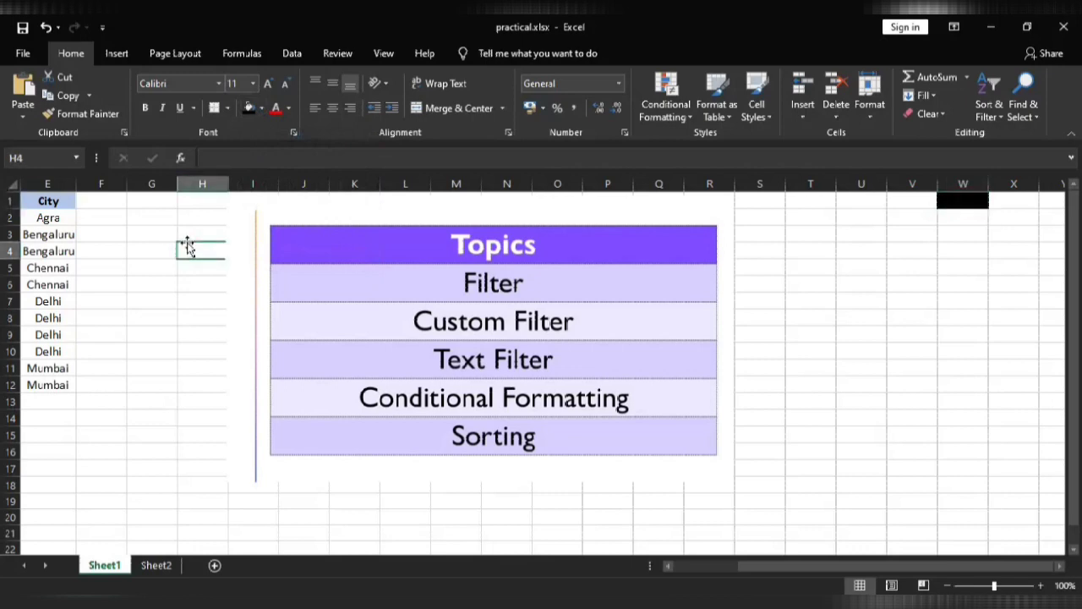
- Return to the start of the table and move across row 4 to examine how the sheet scrolls past its columns
{"action": "key", "text": "Left"}
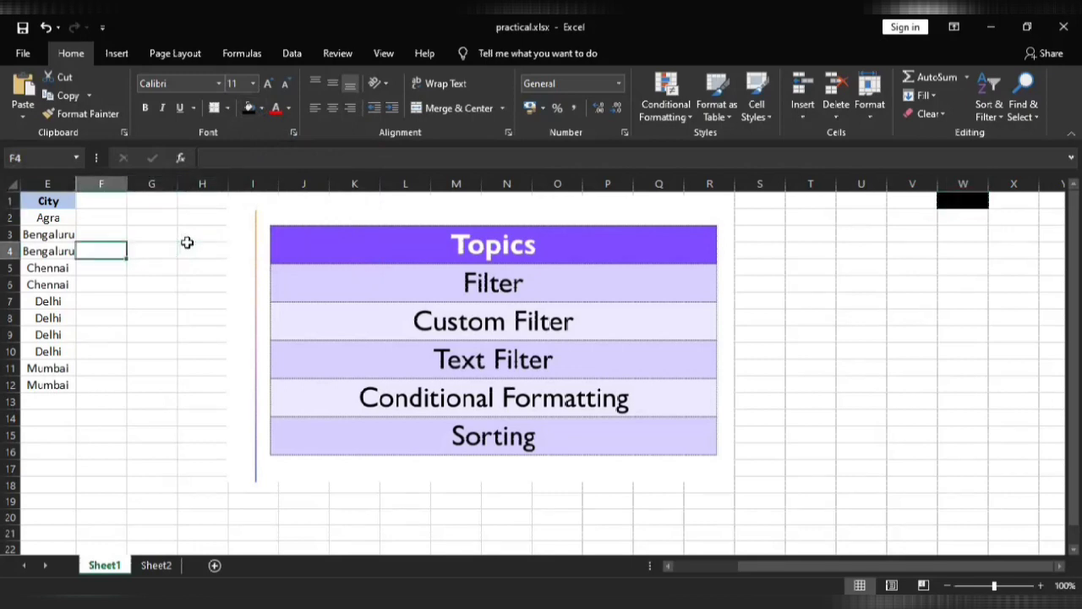
{"action": "key", "text": "Home"}
{"action": "key", "text": "Right"}
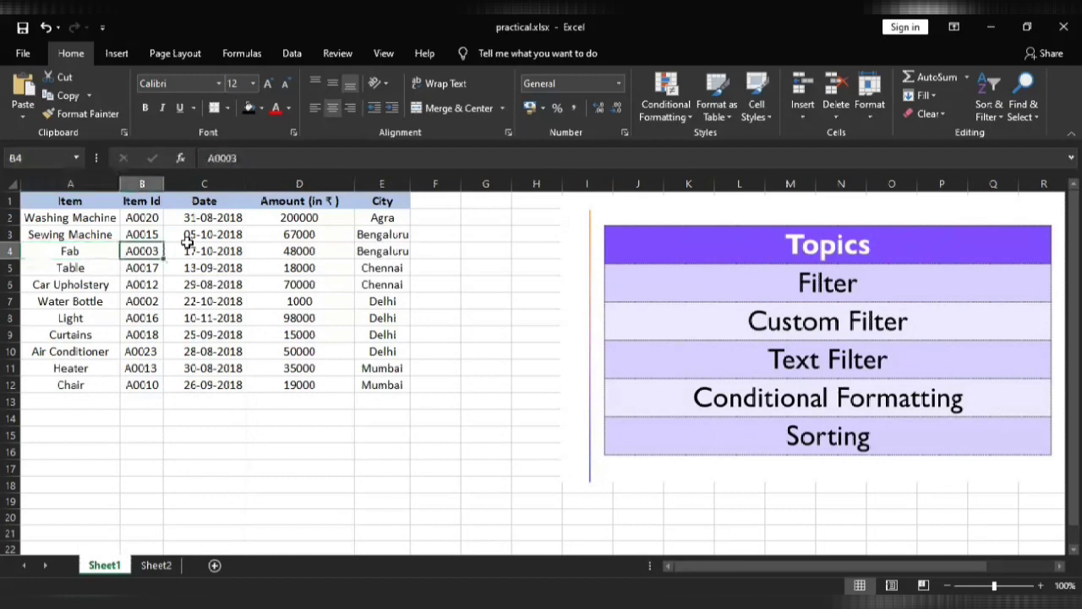
{"action": "key", "text": "Right"}
{"action": "key", "text": "Right"}
{"action": "key", "text": "Right"}
{"action": "key", "text": "Right"}
{"action": "key", "text": "Right"}
{"action": "key", "text": "Right"}
{"action": "key", "text": "Right"}
{"action": "key", "text": "Right"}
{"action": "key", "text": "Right"}
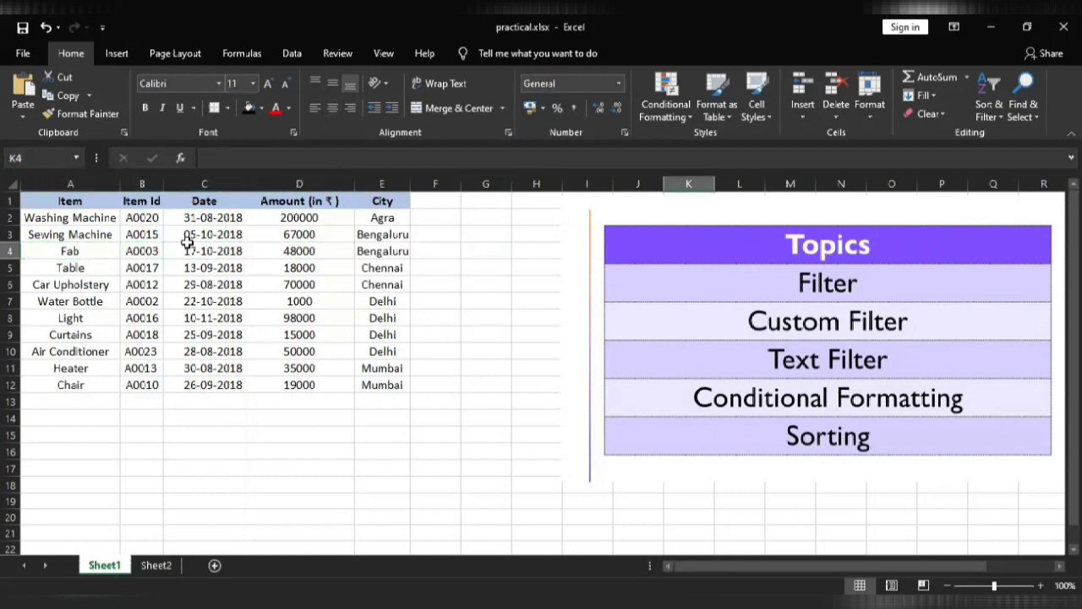
{"action": "key", "text": "Left"}
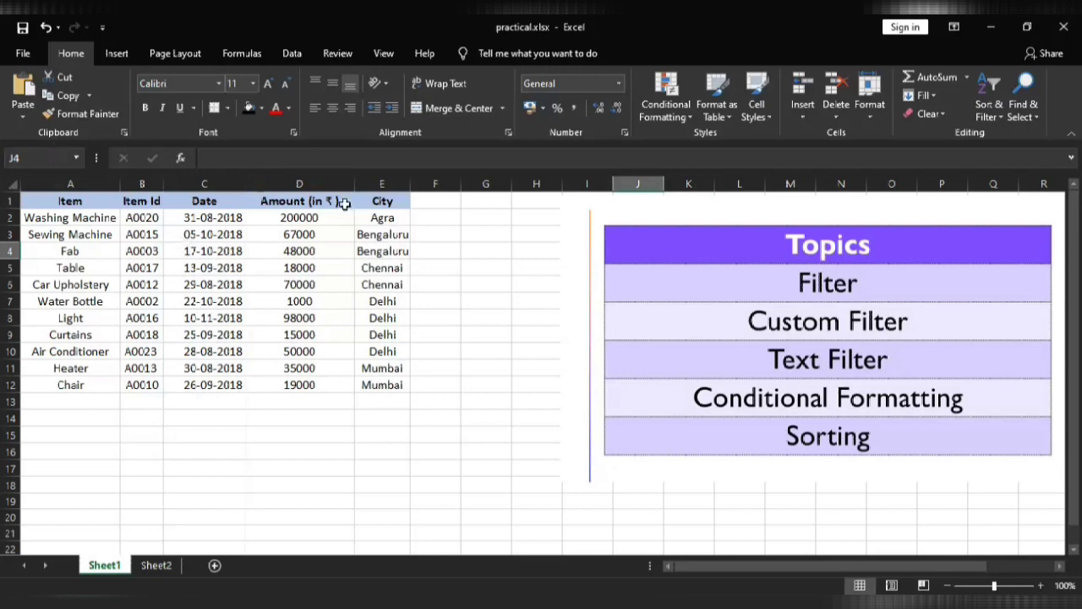
- Freeze the panes at the City column so that the Item to Amount columns stay fixed
{"action": "left_click", "coordinate": [384, 202]}
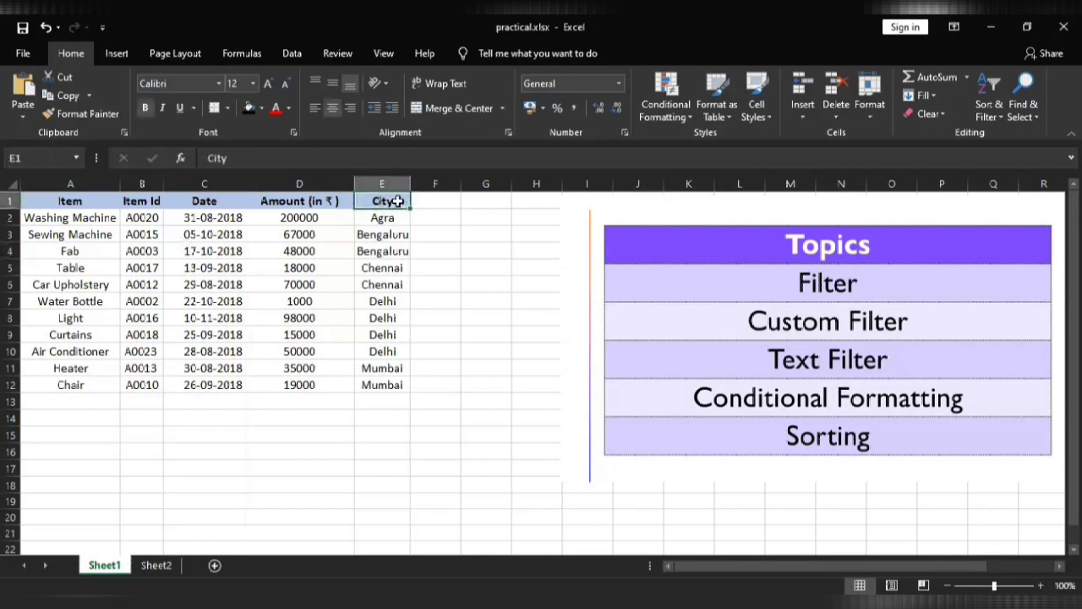
{"action": "left_click", "coordinate": [394, 181]}
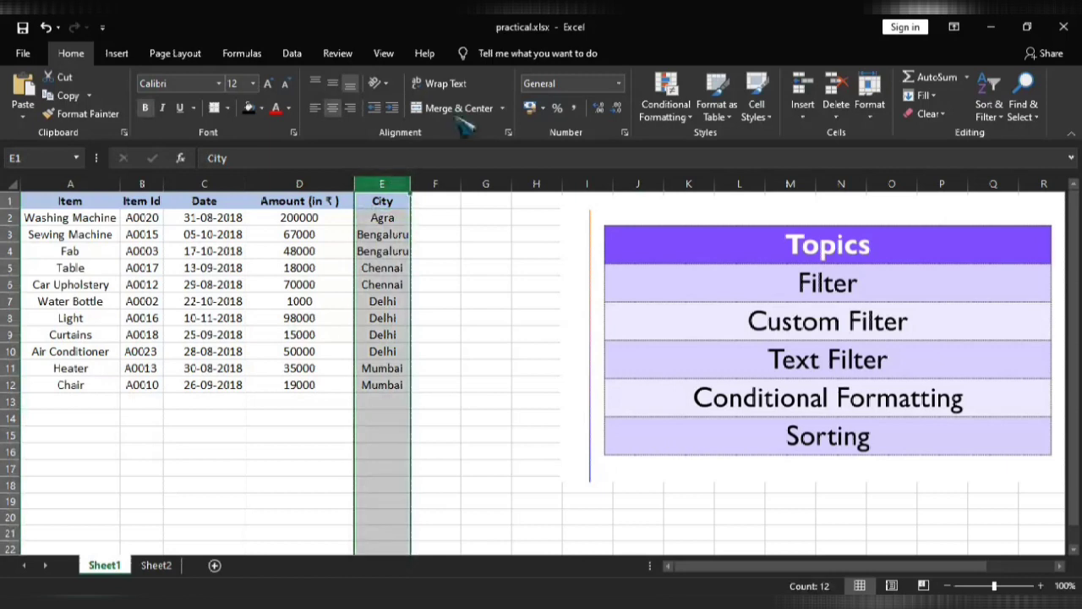
{"action": "left_click", "coordinate": [397, 56]}
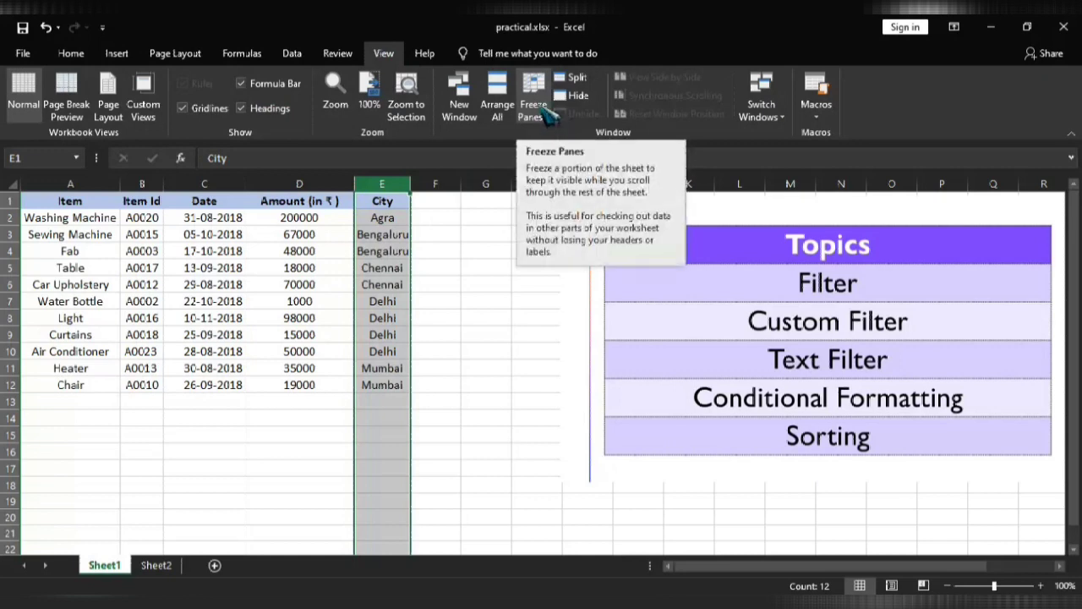
{"action": "left_click", "coordinate": [545, 116]}
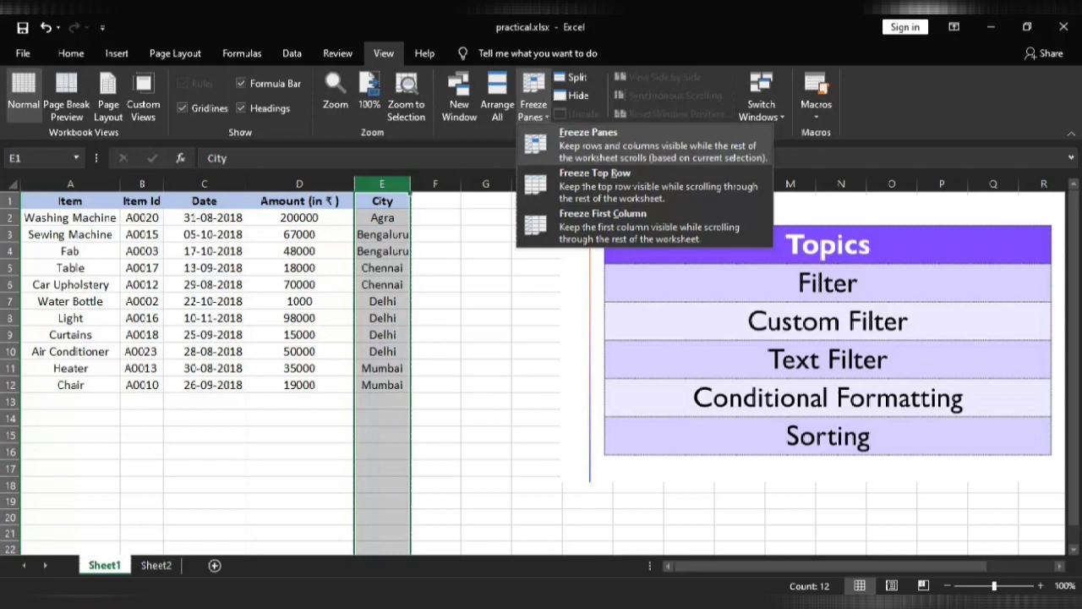
{"action": "left_click", "coordinate": [700, 140]}
{"action": "left_click", "coordinate": [484, 216]}
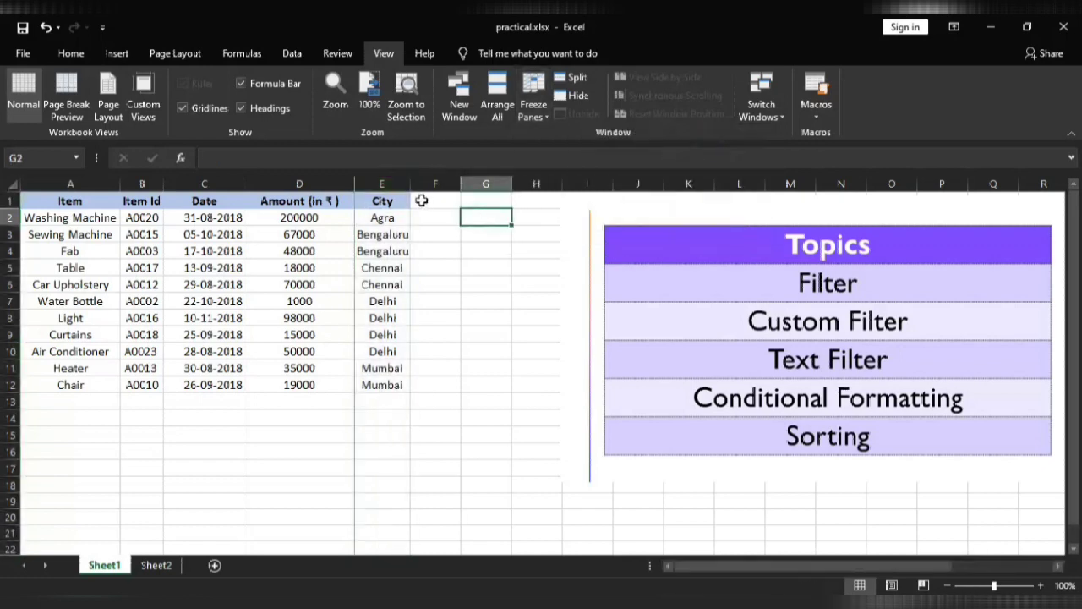
- Move along row 1 past the black cell W1 and back to A1, examining which table columns stay frozen
{"action": "left_click", "coordinate": [421, 201]}
{"action": "key", "text": "Right"}
{"action": "key", "text": "Right"}
{"action": "key", "text": "Right"}
{"action": "key", "text": "Right"}
{"action": "key", "text": "Right"}
{"action": "key", "text": "Right"}
{"action": "key", "text": "Right"}
{"action": "key", "text": "Right"}
{"action": "key", "text": "Right"}
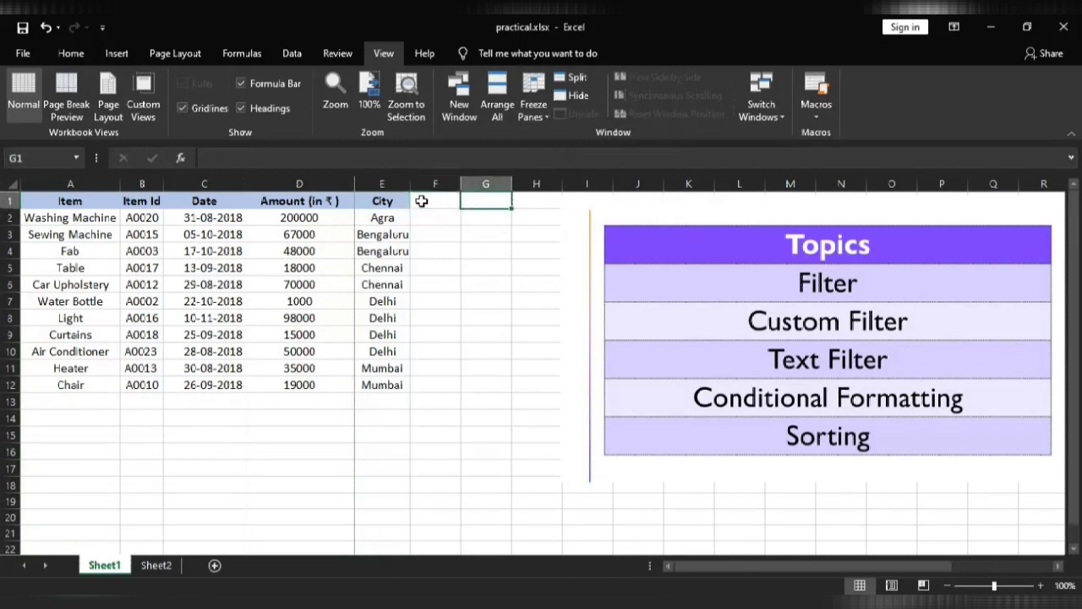
{"action": "key", "text": "Right"}
{"action": "key", "text": "Right"}
{"action": "key", "text": "Right"}
{"action": "key", "text": "Right"}
{"action": "key", "text": "Right"}
{"action": "key", "text": "Right"}
{"action": "key", "text": "Right"}
{"action": "key", "text": "Right"}
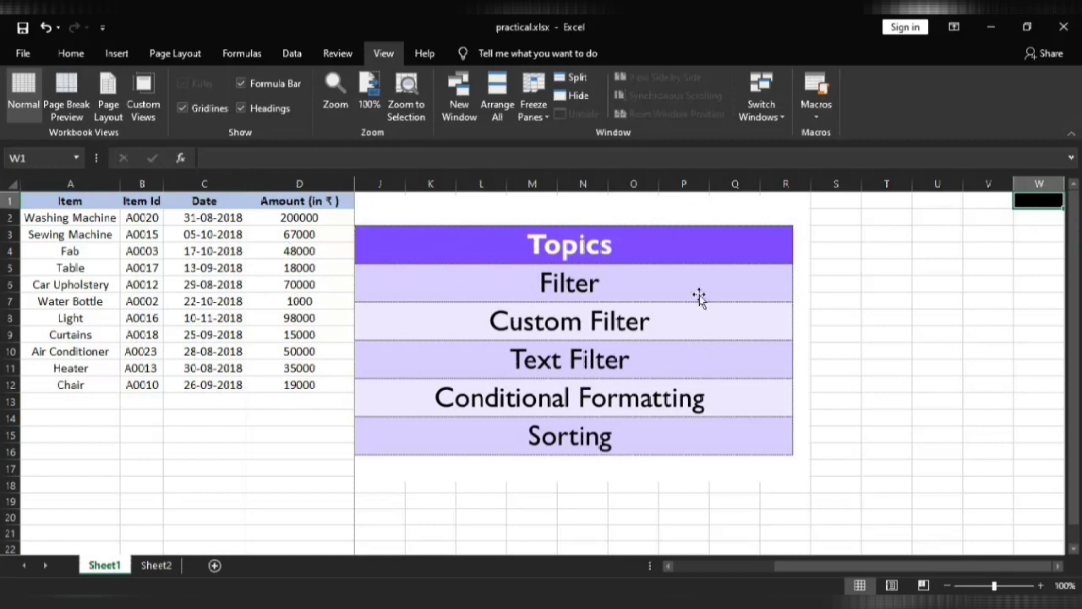
{"action": "key", "text": "Right"}
{"action": "key", "text": "Right"}
{"action": "key", "text": "Right"}
{"action": "key", "text": "Right"}
{"action": "key", "text": "Right"}
{"action": "key", "text": "Right"}
{"action": "key", "text": "Right"}
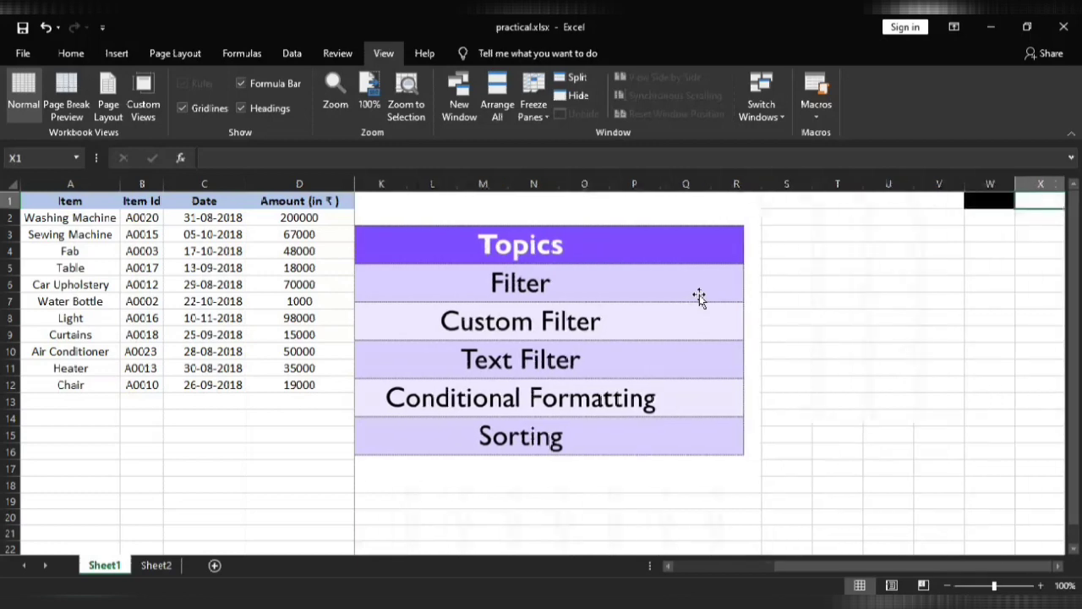
{"action": "key", "text": "Right"}
{"action": "key", "text": "Right"}
{"action": "key", "text": "Right"}
{"action": "key", "text": "Right"}
{"action": "key", "text": "Right"}
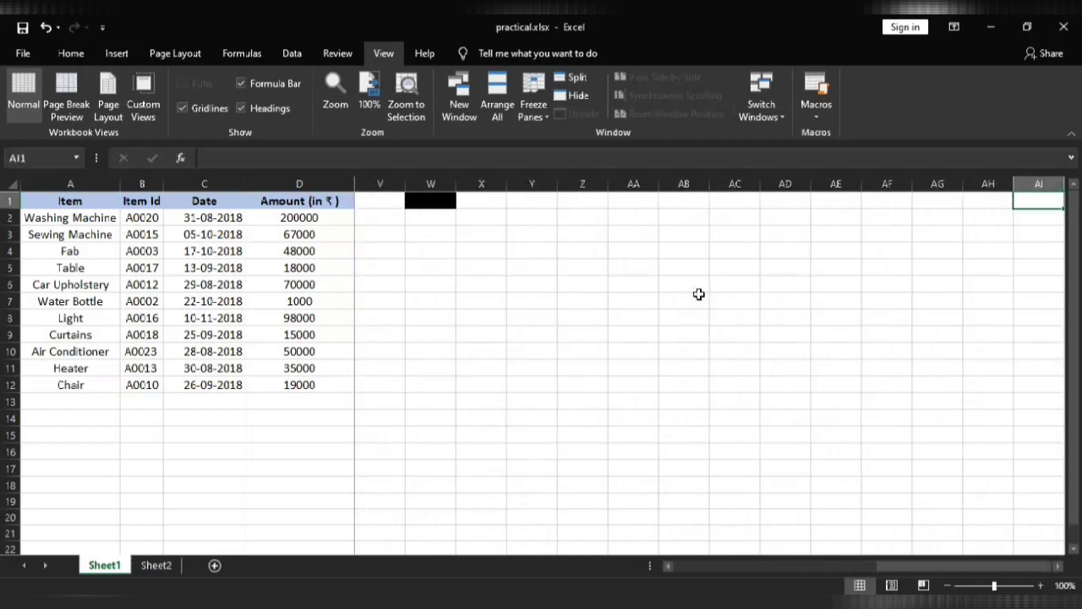
{"action": "key", "text": "Left"}
{"action": "key", "text": "Left"}
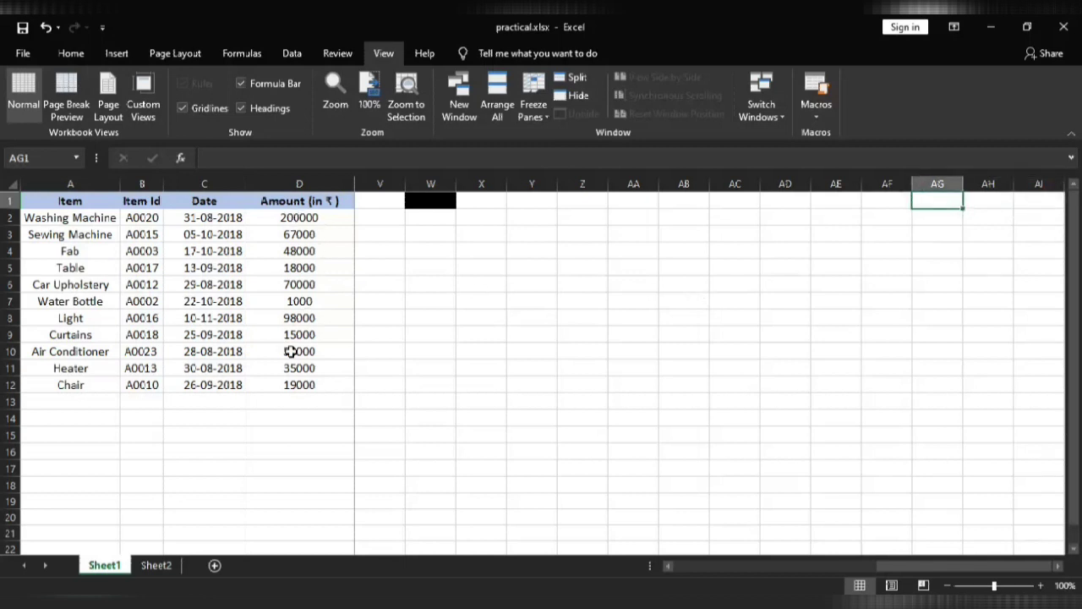
{"action": "key", "text": "Left"}
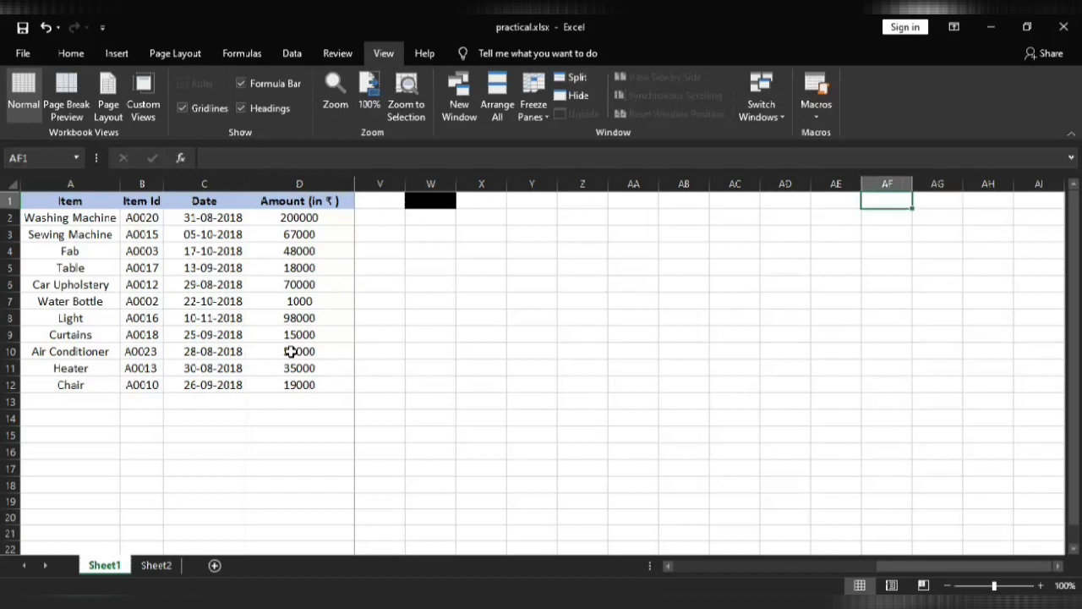
{"action": "key", "text": "Left"}
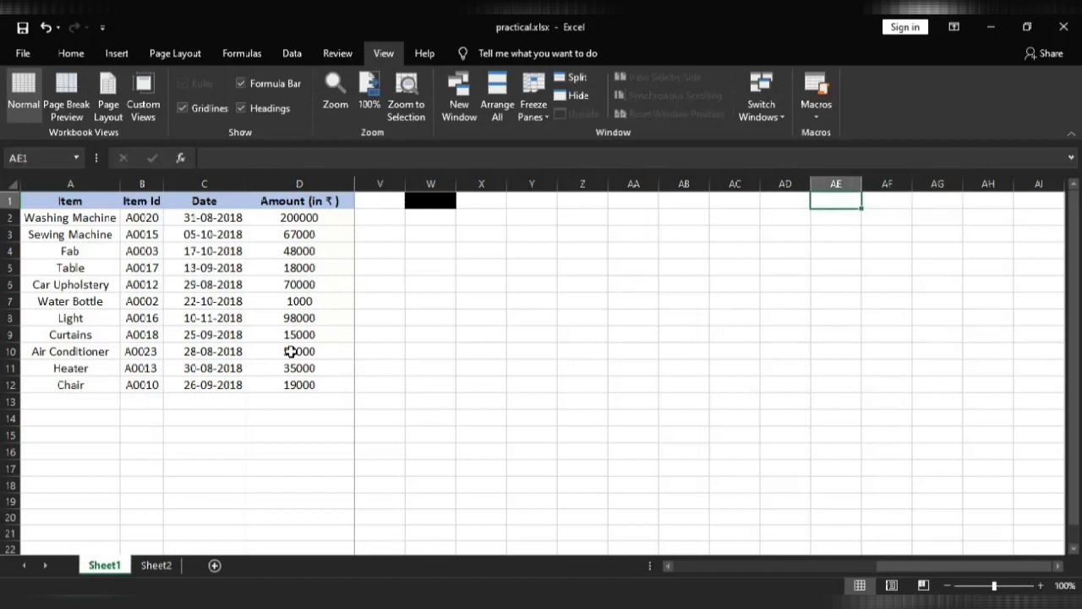
{"action": "key", "text": "Left"}
{"action": "key", "text": "Left"}
{"action": "key", "text": "Left"}
{"action": "key", "text": "Left"}
{"action": "key", "text": "Left"}
{"action": "key", "text": "Left"}
{"action": "key", "text": "Left"}
{"action": "key", "text": "Left"}
{"action": "key", "text": "Left"}
{"action": "key", "text": "Left"}
{"action": "key", "text": "Left"}
{"action": "key", "text": "Left"}
{"action": "key", "text": "Left"}
{"action": "key", "text": "Left"}
{"action": "key", "text": "Left"}
{"action": "key", "text": "Left"}
{"action": "key", "text": "Left"}
{"action": "key", "text": "Left"}
{"action": "key", "text": "Left"}
{"action": "key", "text": "Left"}
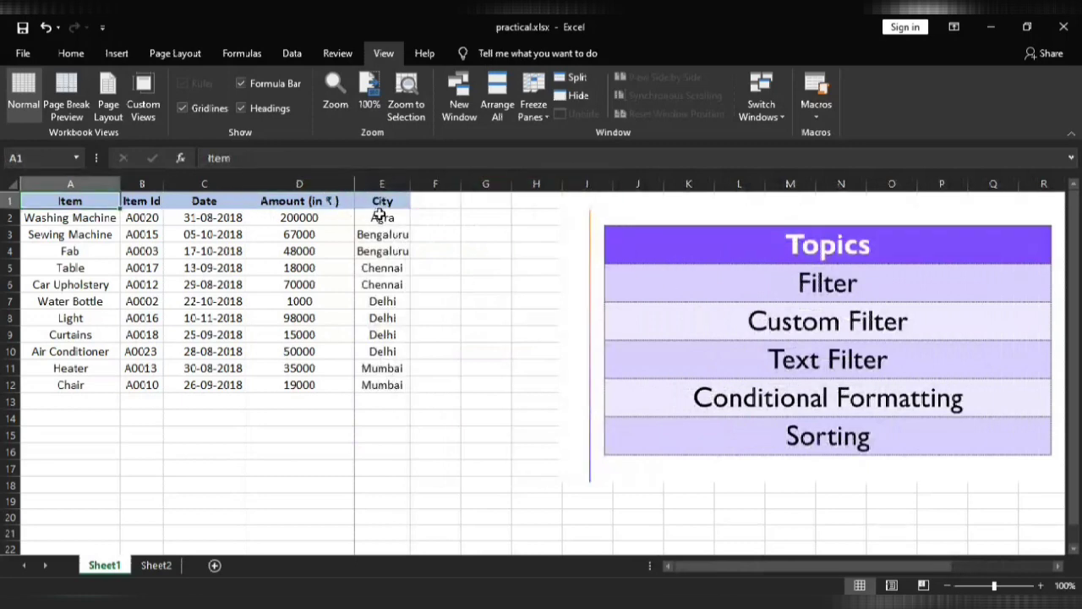
- Unfreeze the panes and freeze them again at column F so that all columns from Item to City stay fixed
{"action": "left_click", "coordinate": [445, 179]}
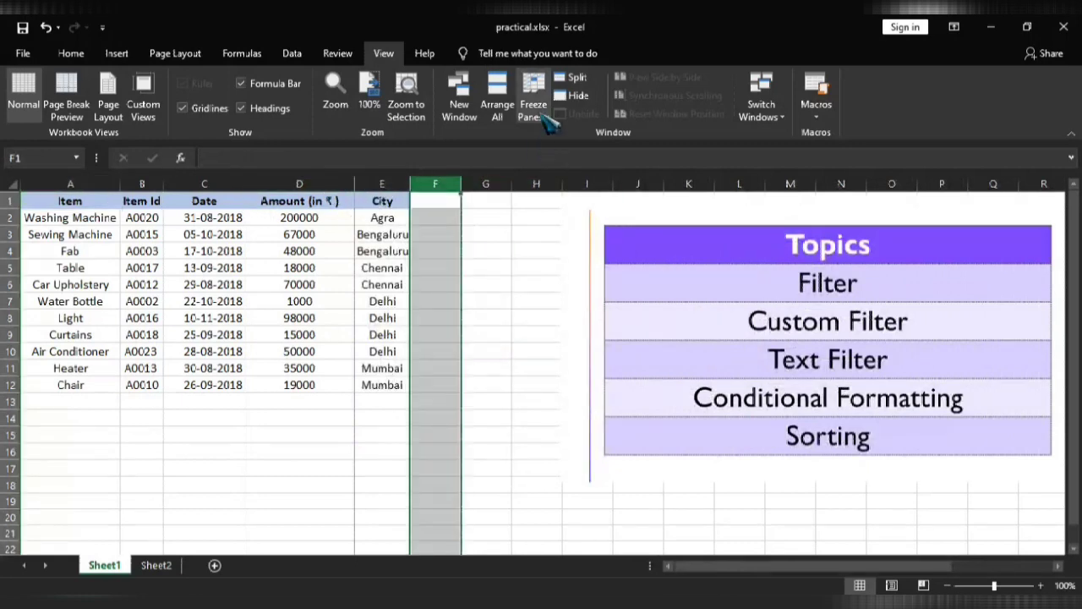
{"action": "left_click", "coordinate": [533, 110]}
{"action": "left_click", "coordinate": [595, 140]}
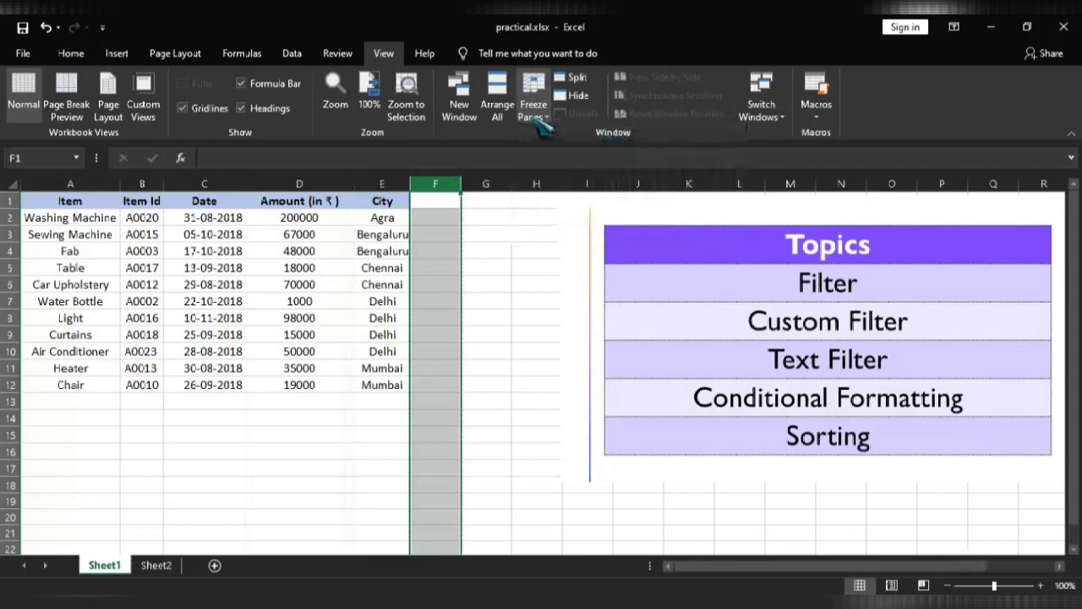
{"action": "left_click", "coordinate": [533, 108]}
{"action": "left_click", "coordinate": [584, 144]}
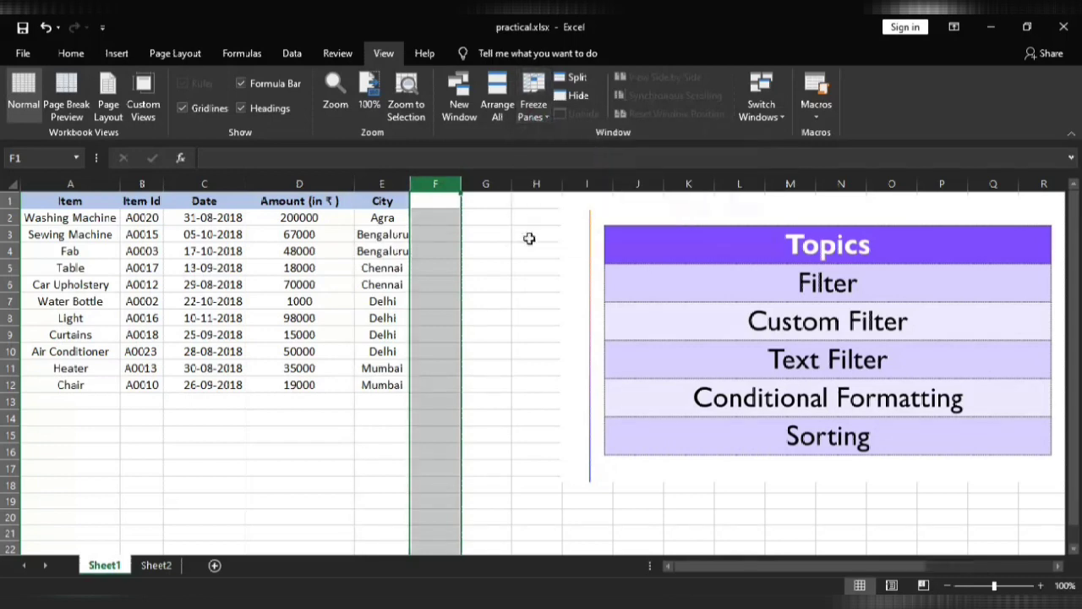
- Move along row 1 beyond the black cell and back to the Amount header, checking that the whole table stays fixed
{"action": "key", "text": "Right"}
{"action": "key", "text": "Right"}
{"action": "key", "text": "Right"}
{"action": "key", "text": "Right"}
{"action": "key", "text": "Right"}
{"action": "key", "text": "Right"}
{"action": "key", "text": "Right"}
{"action": "key", "text": "Right"}
{"action": "key", "text": "Right"}
{"action": "key", "text": "Right"}
{"action": "key", "text": "Right"}
{"action": "key", "text": "Right"}
{"action": "key", "text": "Right"}
{"action": "key", "text": "Right"}
{"action": "key", "text": "Right"}
{"action": "key", "text": "Right"}
{"action": "key", "text": "Right"}
{"action": "key", "text": "Right"}
{"action": "key", "text": "Right"}
{"action": "key", "text": "Right"}
{"action": "key", "text": "Right"}
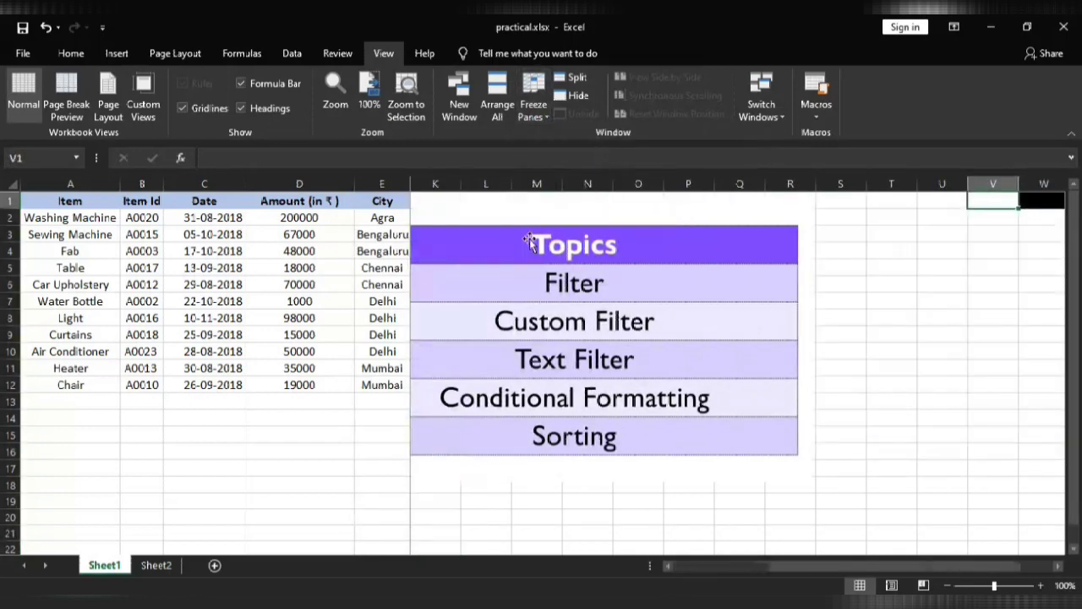
{"action": "key", "text": "Right"}
{"action": "key", "text": "Right"}
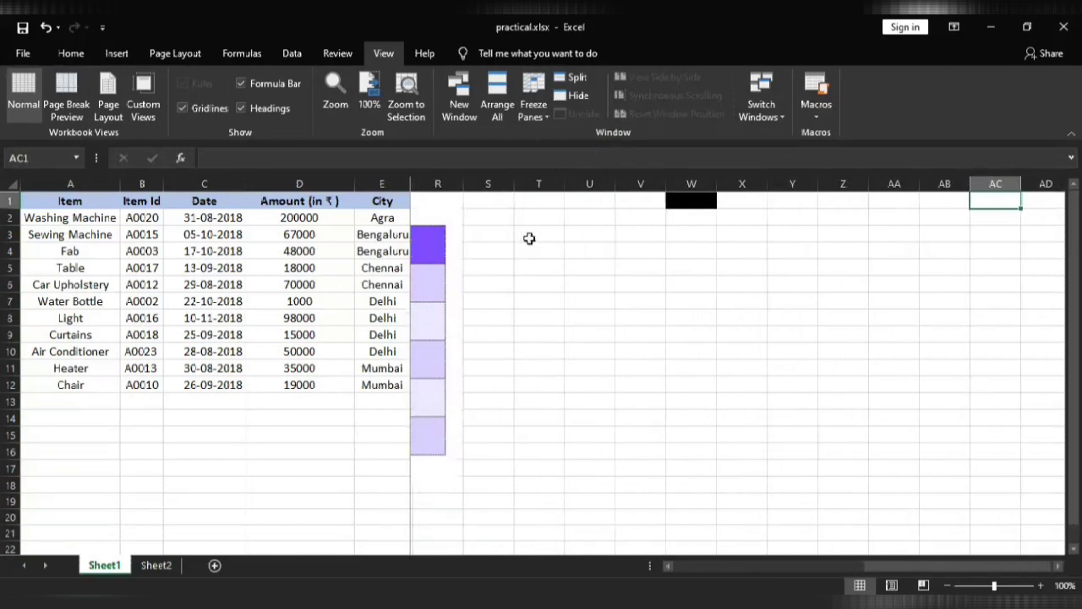
{"action": "key", "text": "Left"}
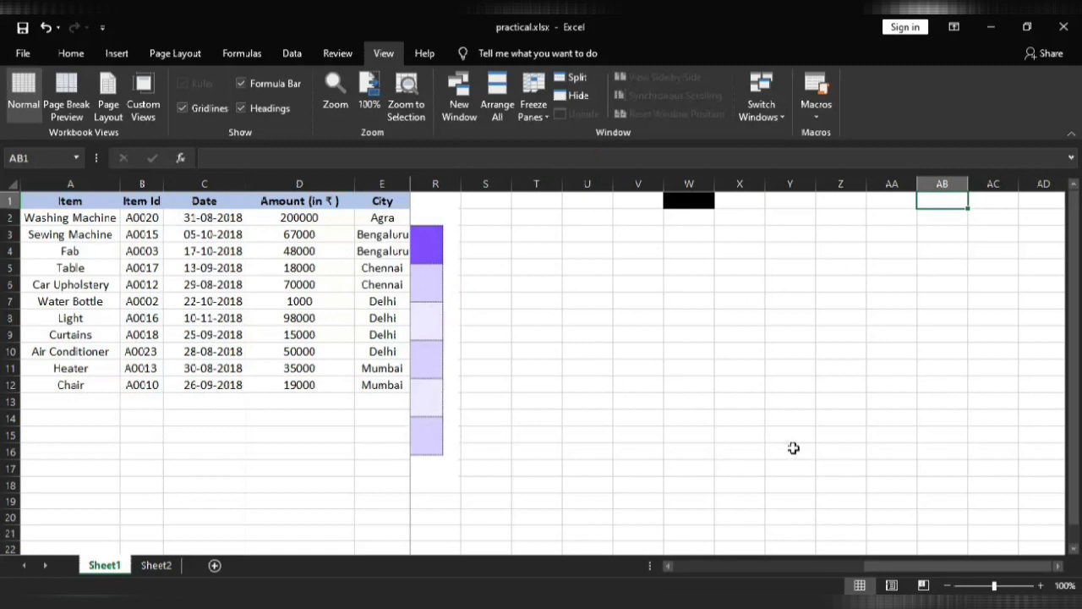
{"action": "key", "text": "Left"}
{"action": "key", "text": "Left"}
{"action": "key", "text": "Left"}
{"action": "key", "text": "Left"}
{"action": "key", "text": "Left"}
{"action": "key", "text": "Left"}
{"action": "key", "text": "Left"}
{"action": "key", "text": "Left"}
{"action": "key", "text": "Left"}
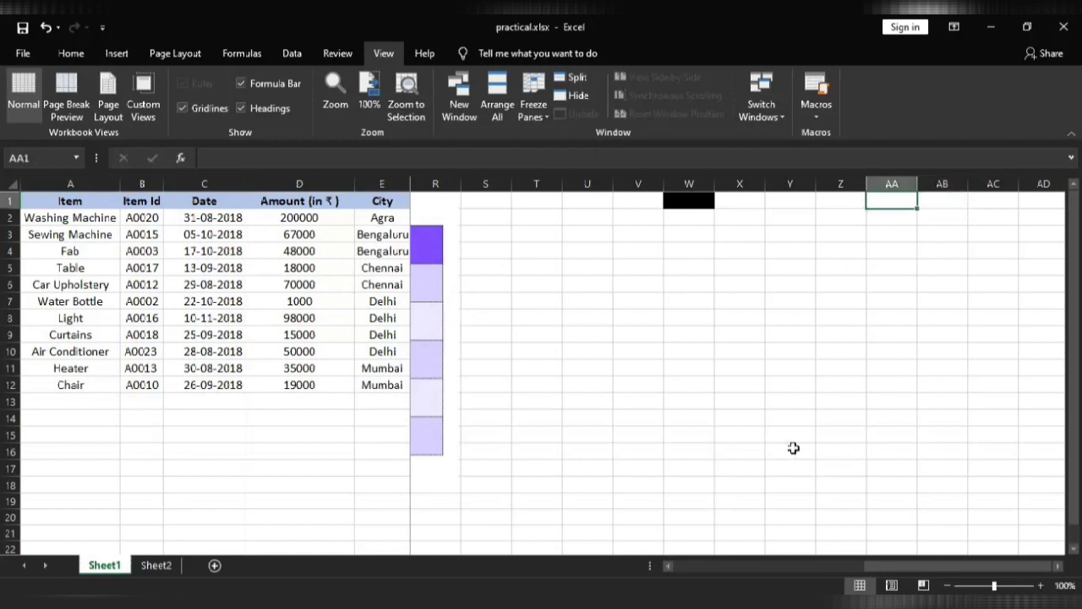
{"action": "key", "text": "Left"}
{"action": "key", "text": "Left"}
{"action": "key", "text": "Left"}
{"action": "key", "text": "Left"}
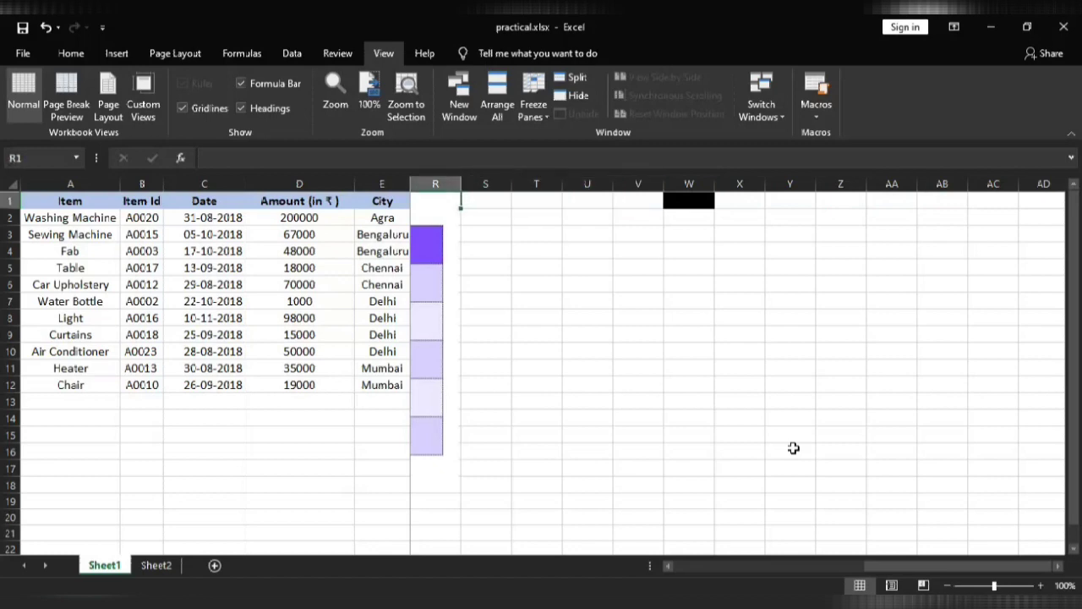
{"action": "key", "text": "Left"}
{"action": "key", "text": "Left"}
{"action": "key", "text": "Left"}
{"action": "key", "text": "Left"}
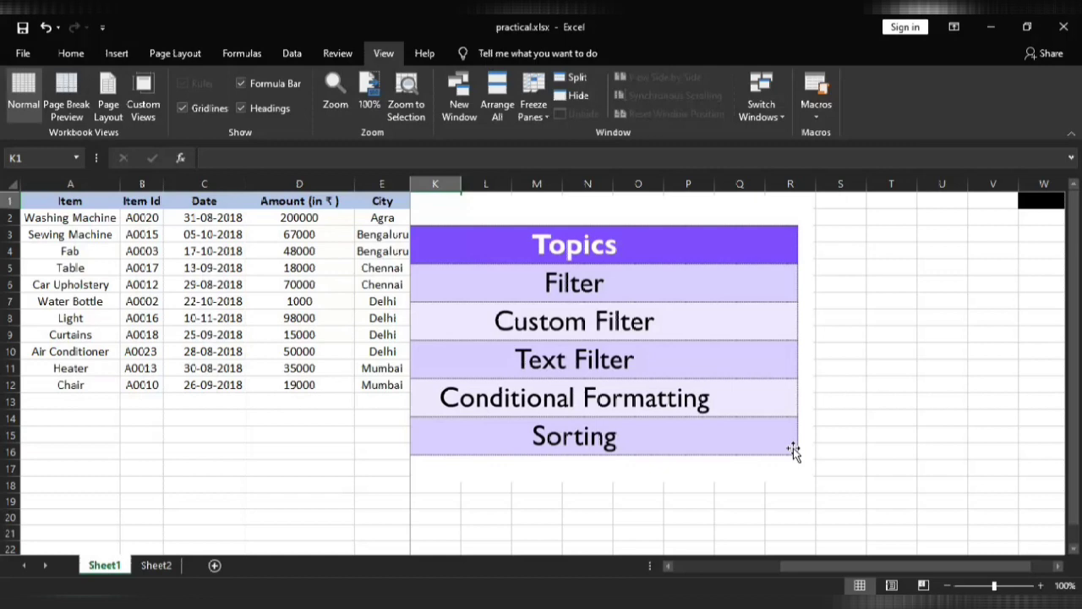
{"action": "key", "text": "Left"}
{"action": "key", "text": "Left"}
{"action": "key", "text": "Left"}
{"action": "key", "text": "Left"}
{"action": "key", "text": "Left"}
{"action": "key", "text": "Left"}
{"action": "key", "text": "Left"}
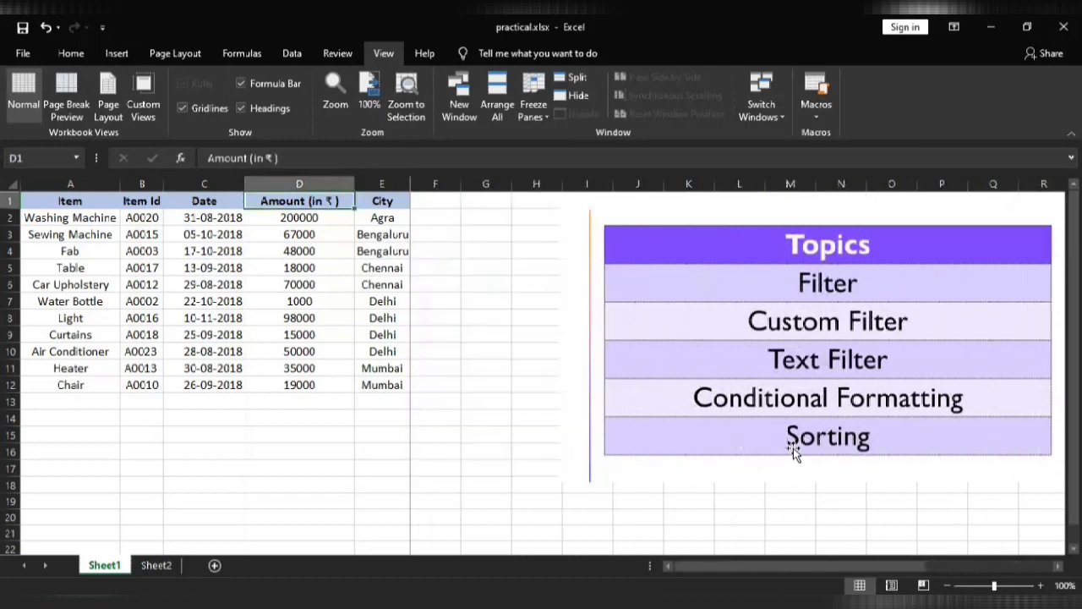